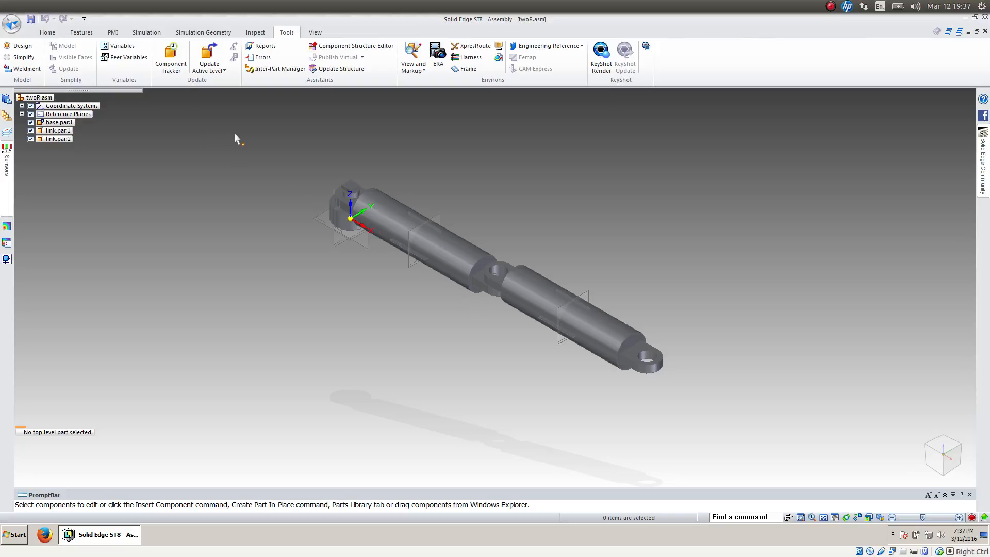
Move the outer link with Drag Component so that the two-link arm bends at its middle joint.
left_click(47, 32)
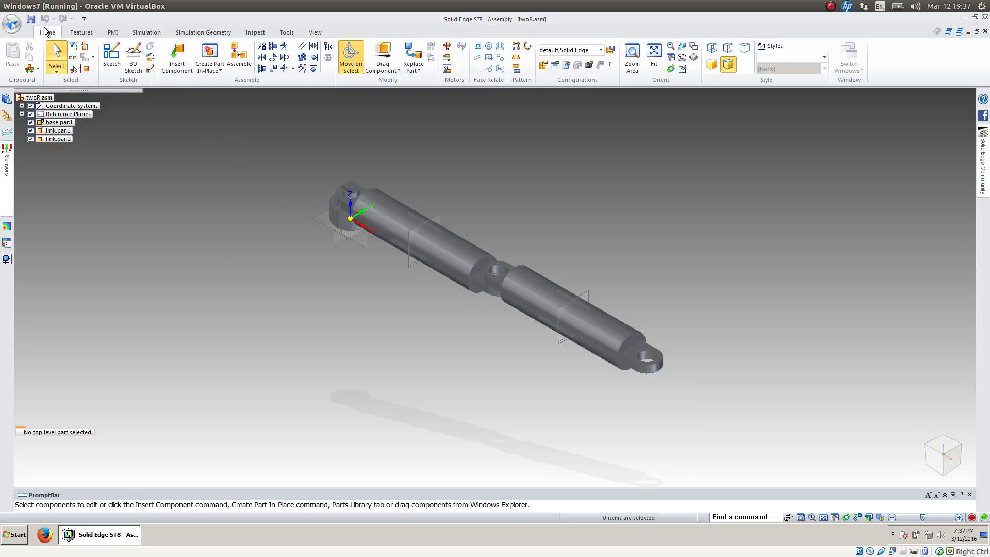
left_click(390, 56)
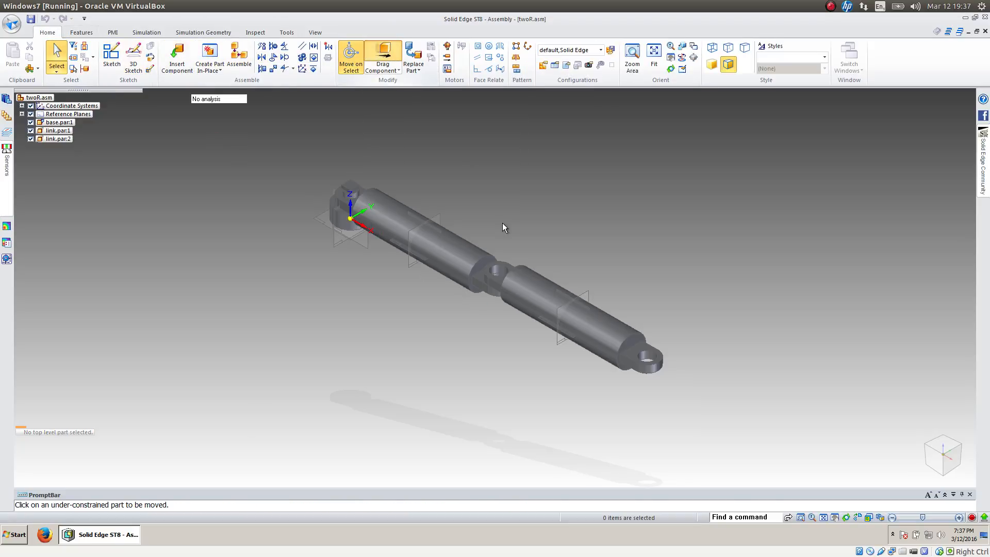
left_click(627, 336)
left_click_drag(583, 281, 485, 283)
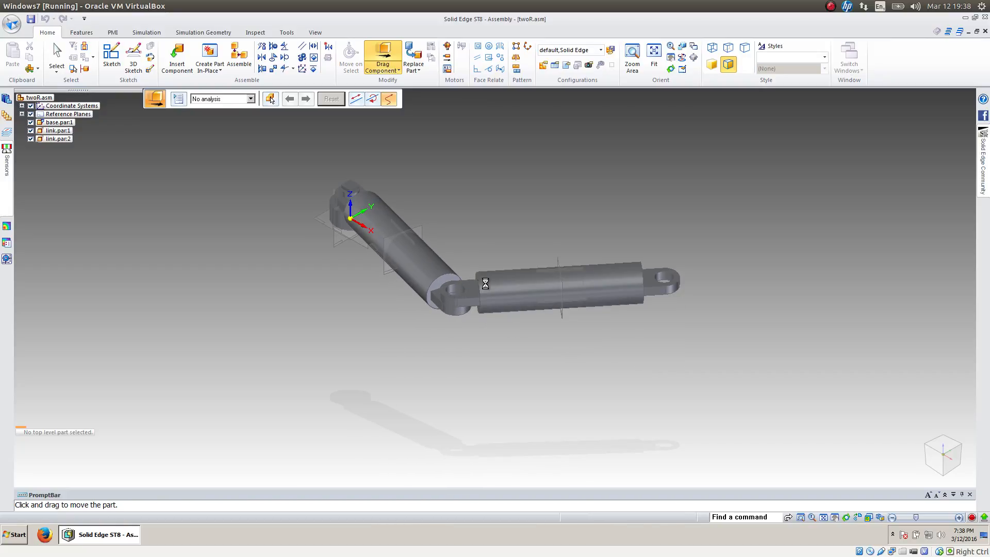
Enter the Motion environment and create a mechanism named Mechanism 1, automatically adding all new parts as grounded or moving parts.
left_click(287, 33)
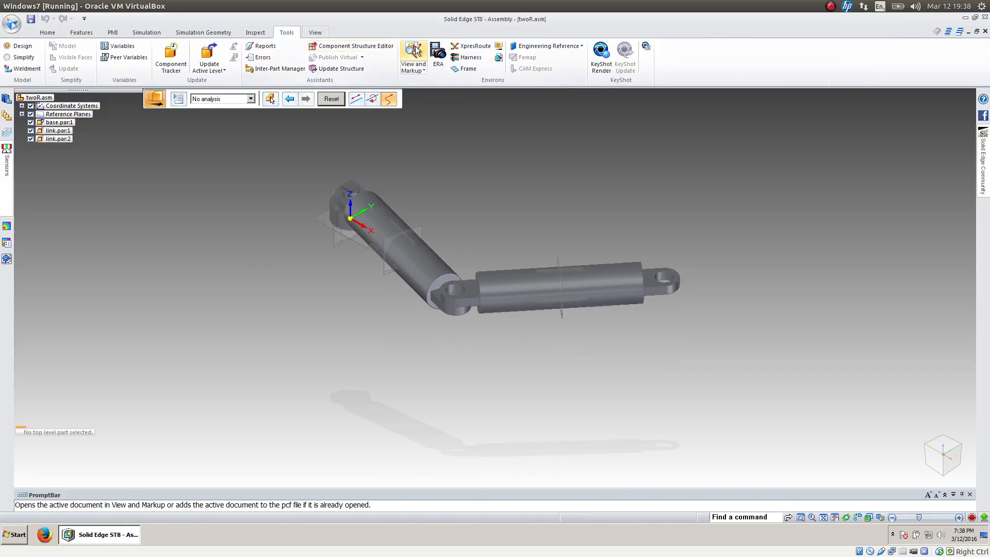
left_click(498, 47)
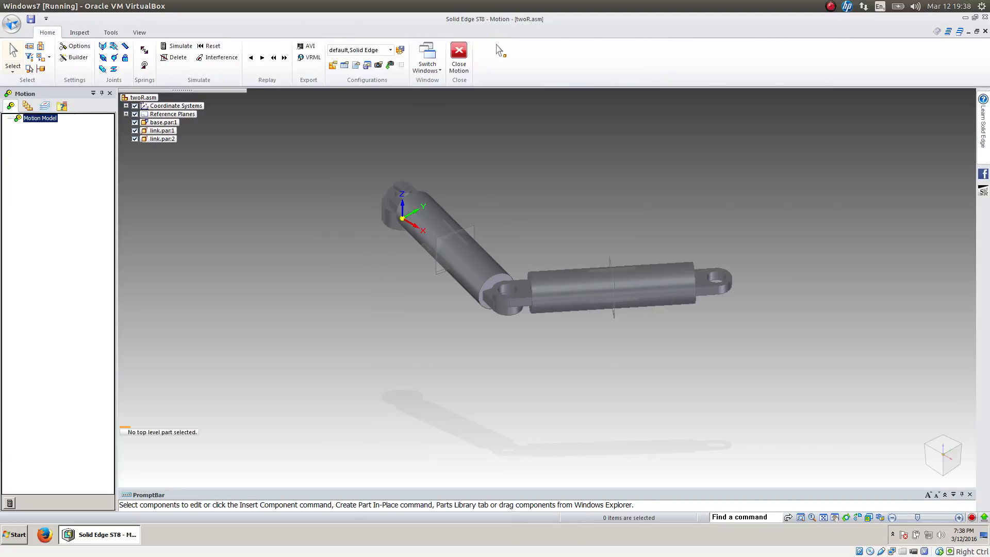
right_click(37, 121)
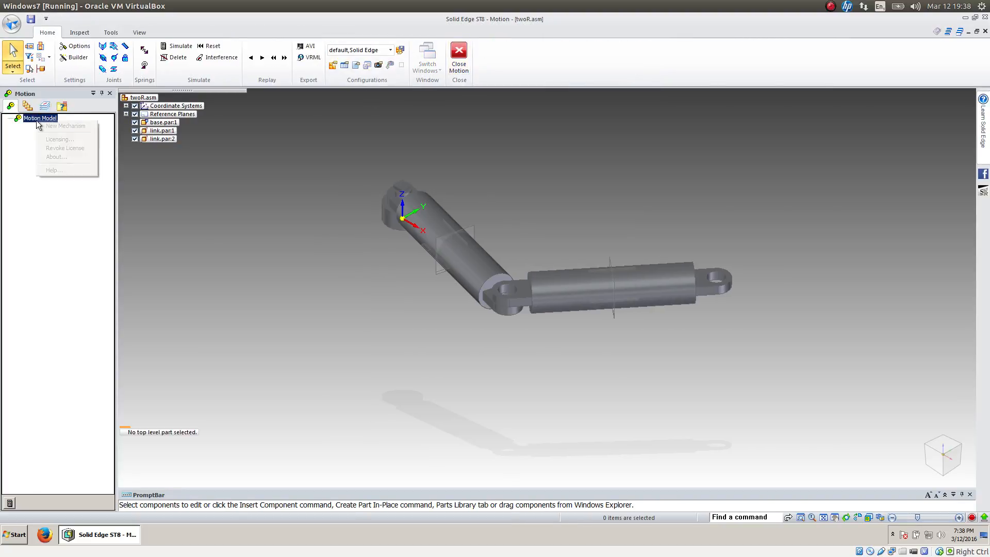
left_click(58, 126)
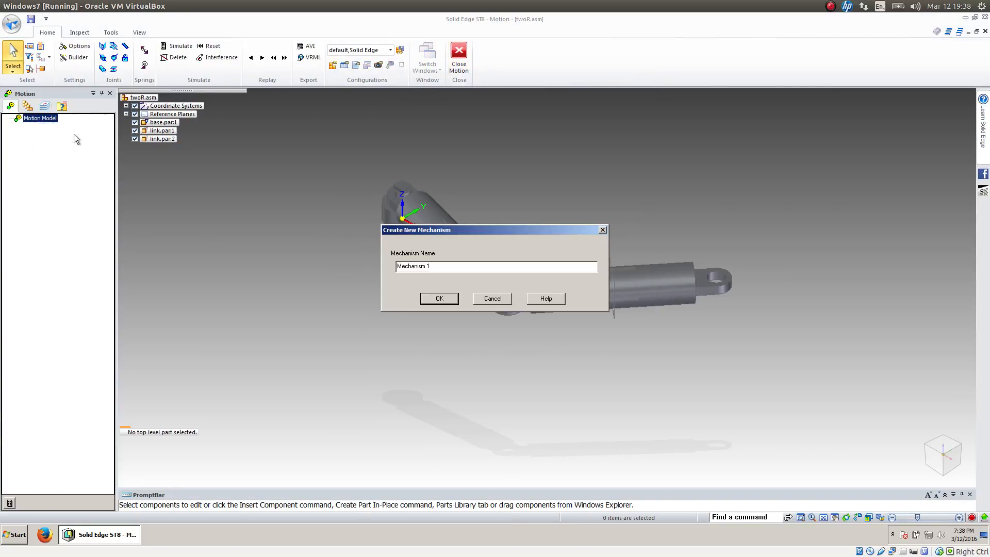
left_click(442, 299)
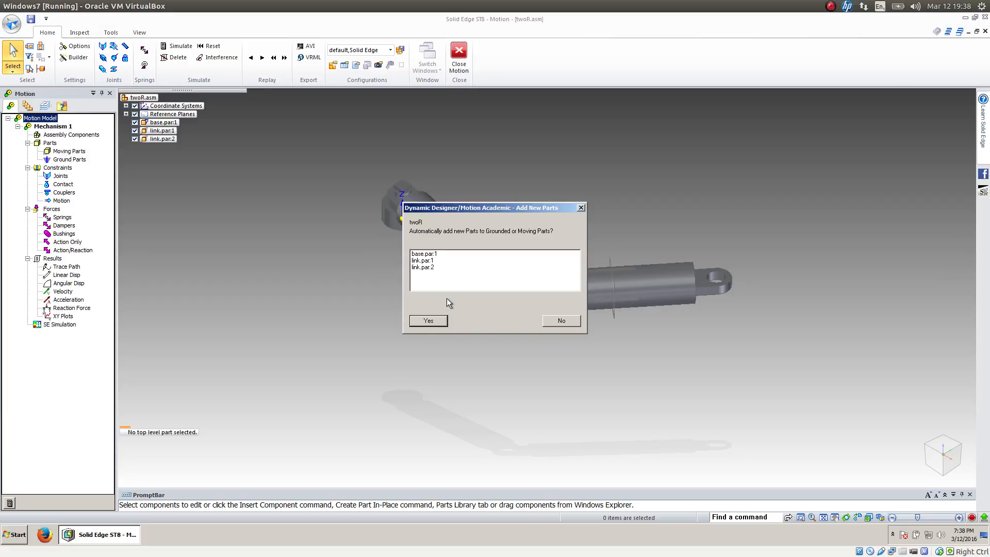
left_click(427, 323)
left_click(220, 137)
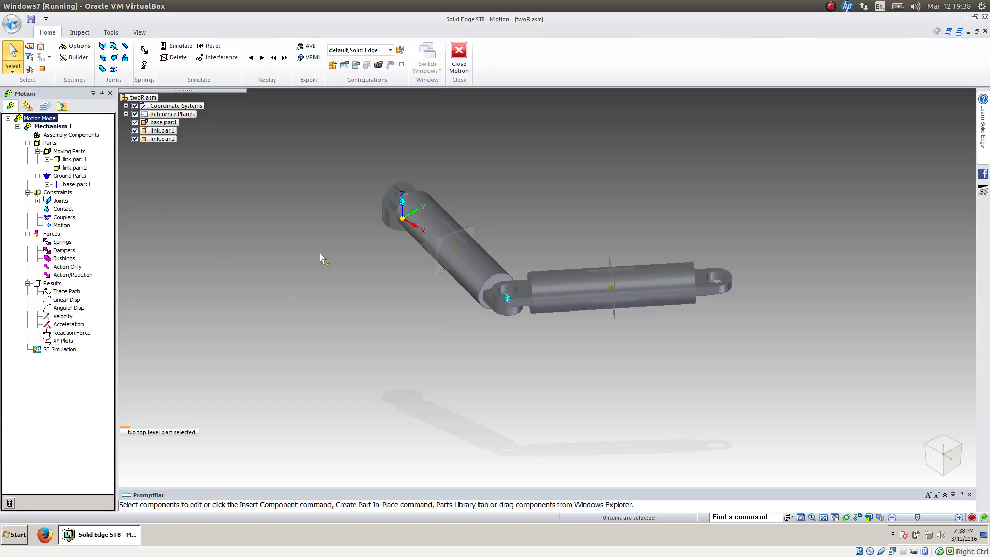
Add a motion on part link.par:2 with the ground assembly twoR.asm as the second component.
left_click(75, 167)
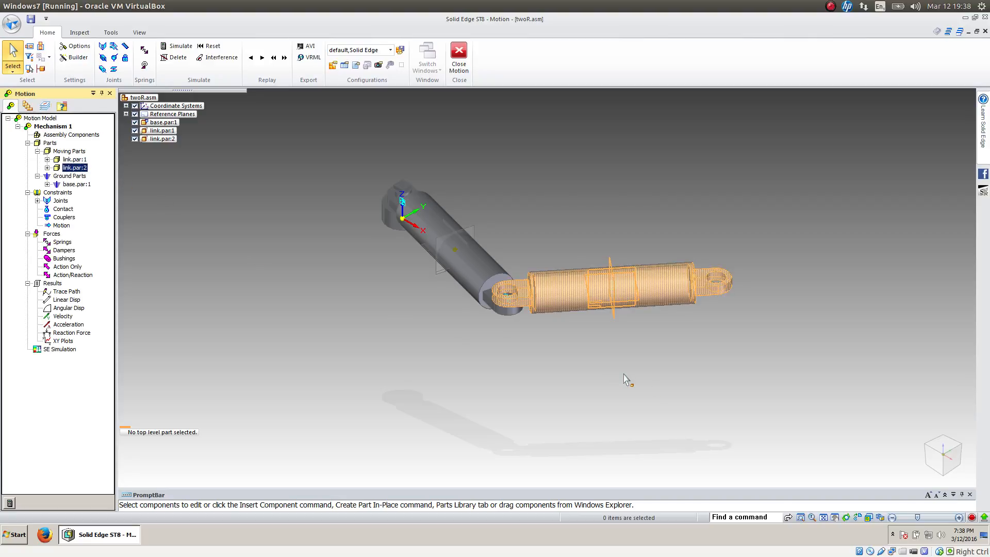
left_click(866, 519)
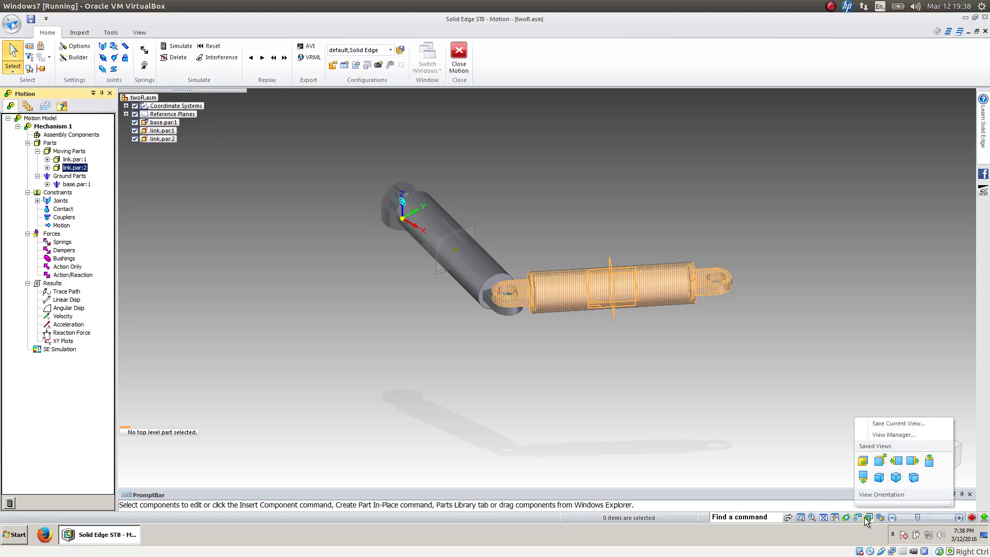
left_click(913, 477)
left_click(930, 462)
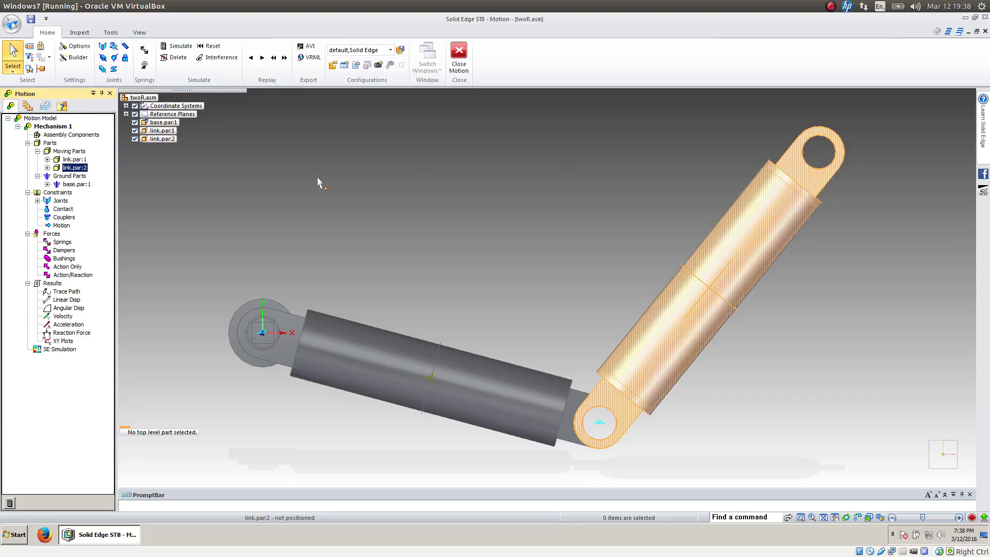
right_click(80, 168)
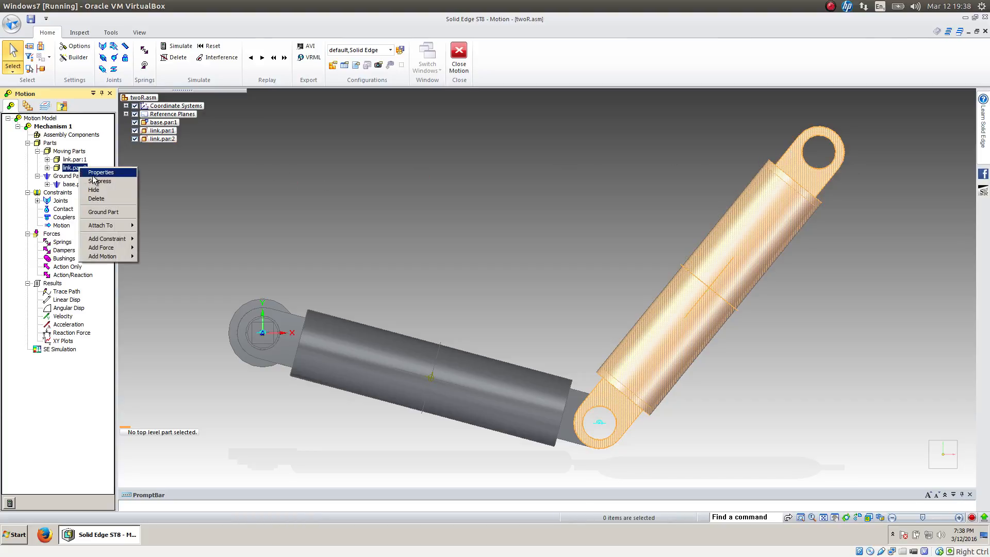
mouse_move(119, 257)
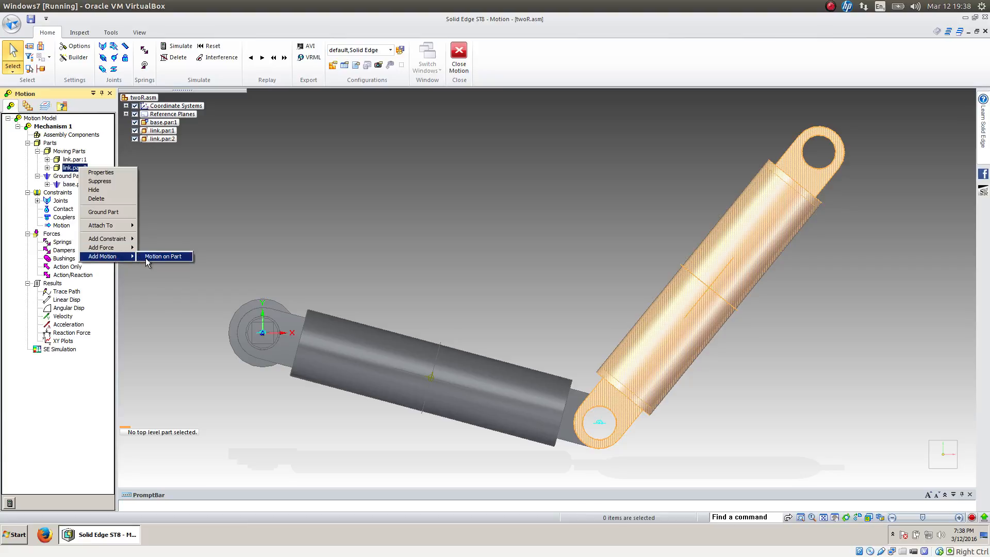
left_click(148, 260)
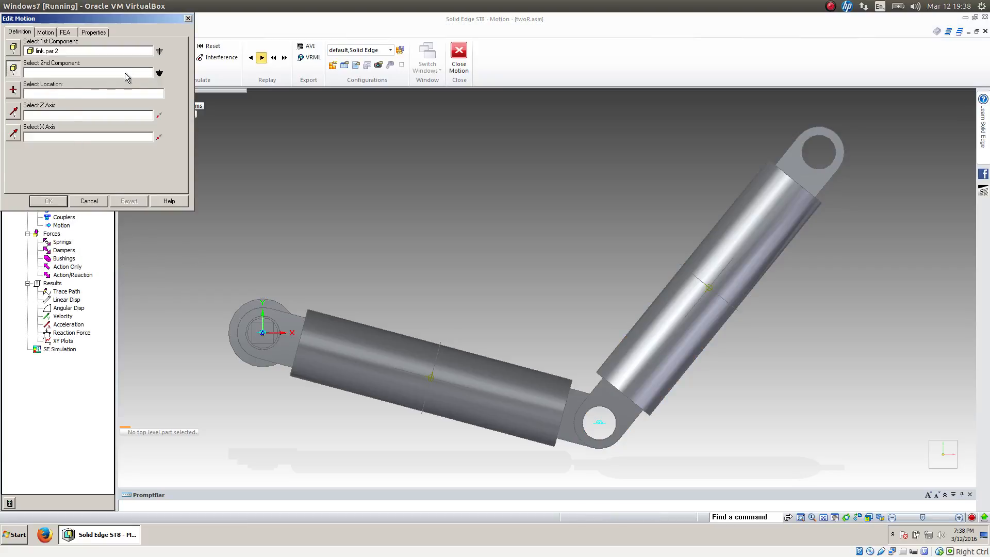
left_click(160, 74)
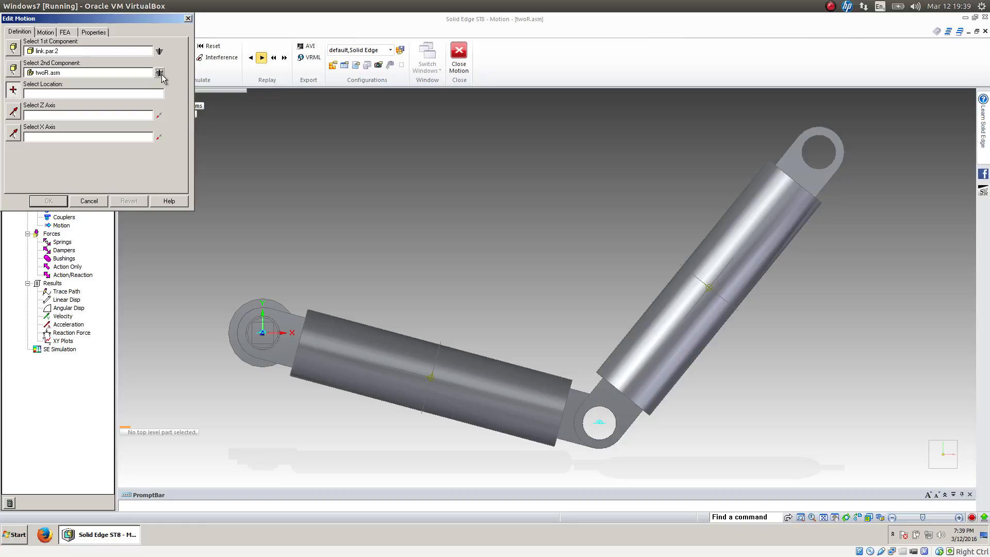
Define the motion's location and Z axis from the outer link's free-end hole, and its X axis from an edge of the base.
left_click(805, 142)
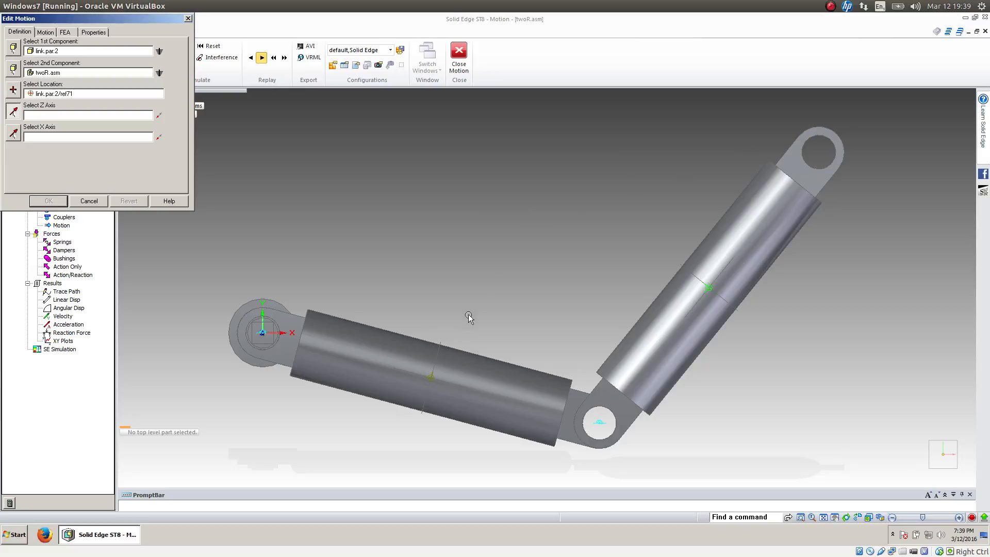
middle_click_drag(468, 316, 419, 290)
scroll(544, 235, "down", 1)
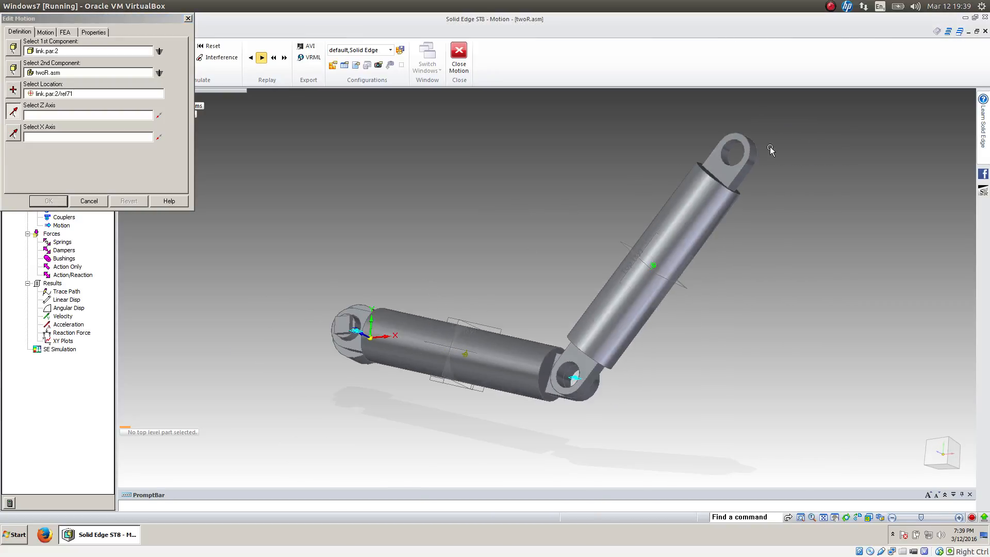
left_click(727, 155)
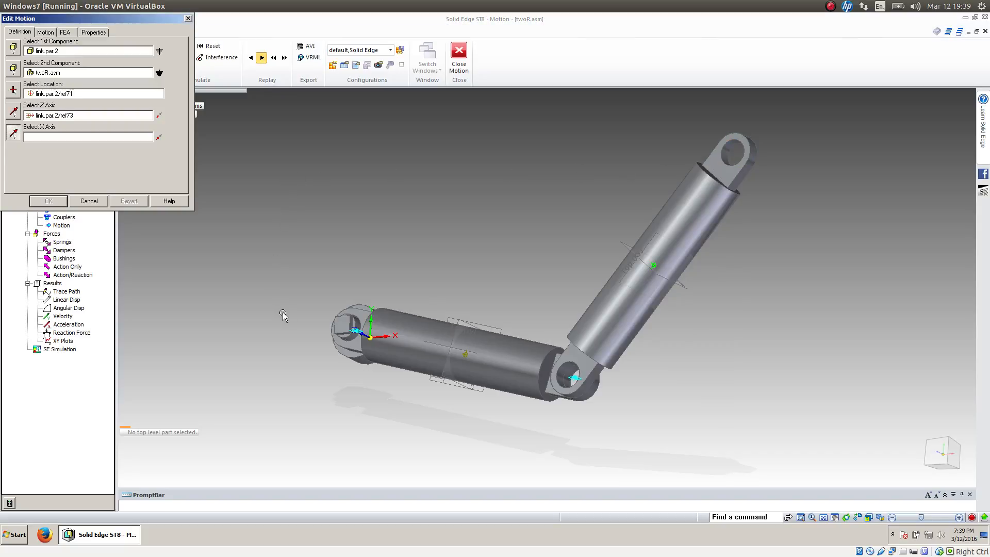
left_click(340, 320)
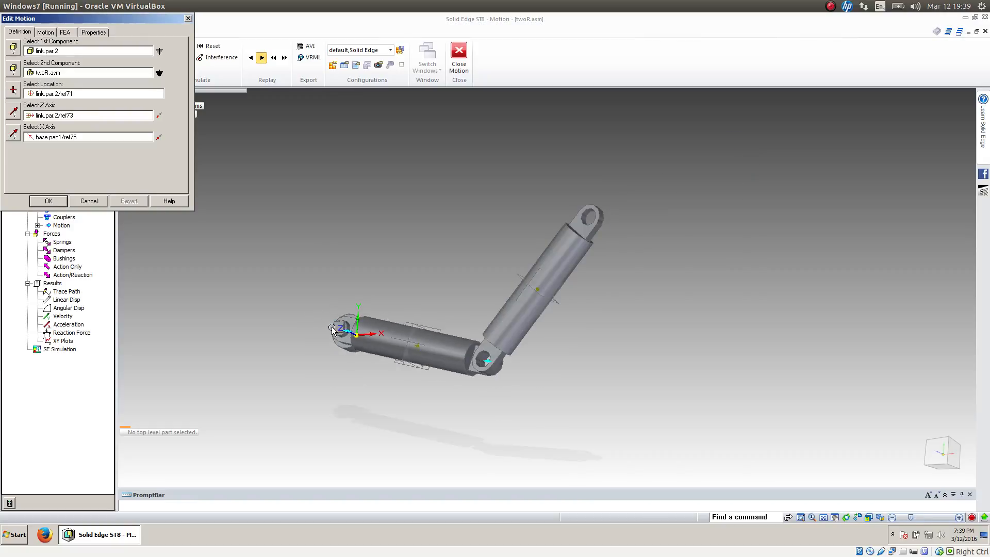
scroll(333, 333, "up", 3)
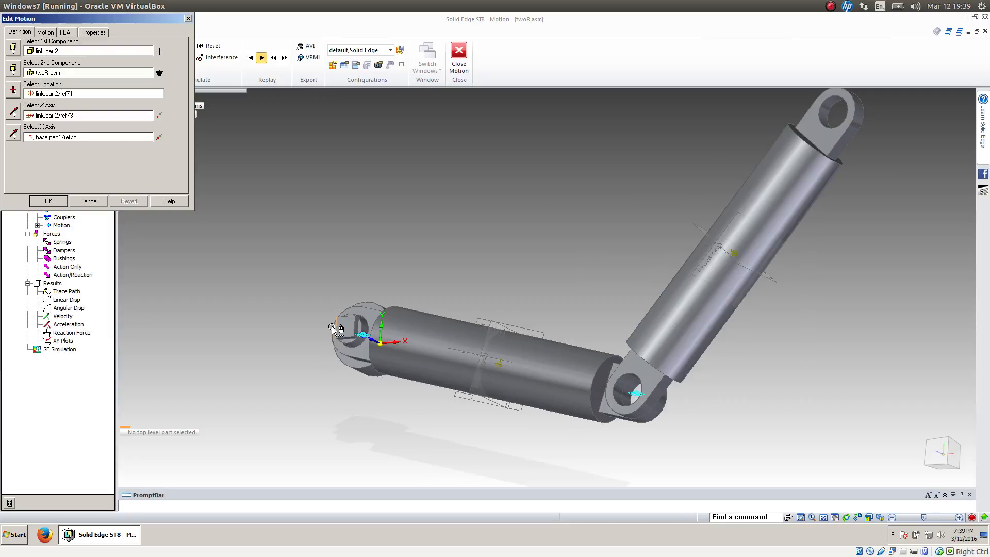
scroll(339, 329, "down", 3)
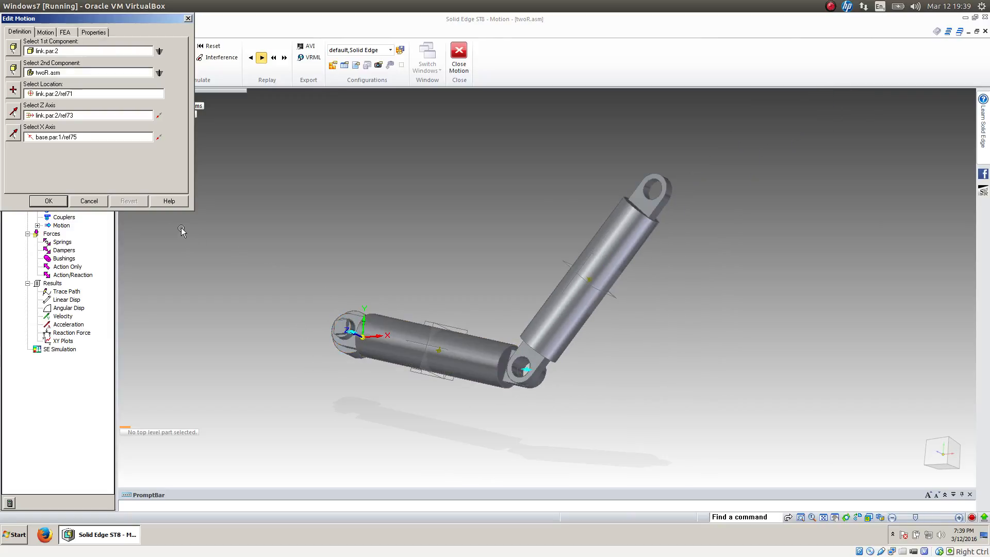
Give the motion on Translate X a constant velocity of 125 mm/sec and accept the definition.
left_click(45, 32)
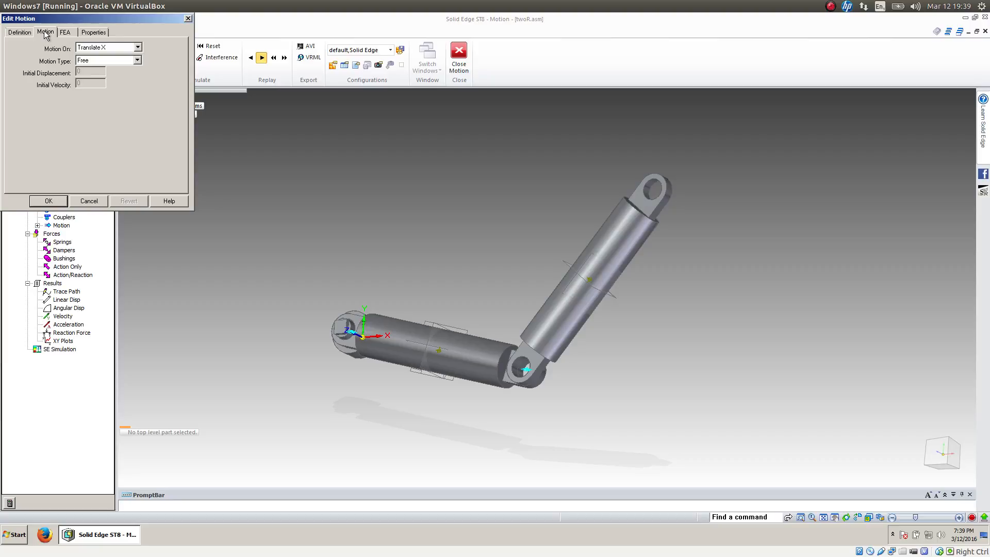
left_click(138, 60)
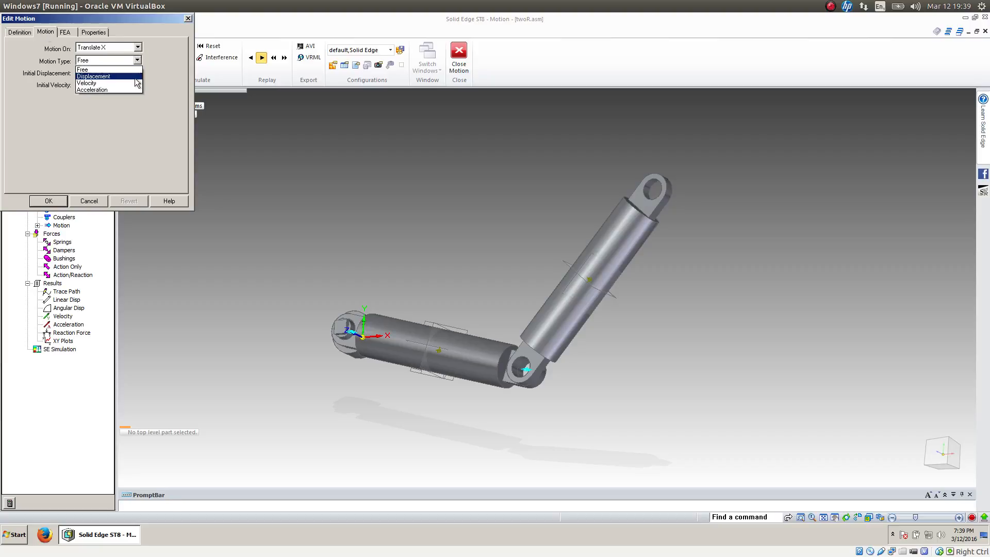
left_click(133, 82)
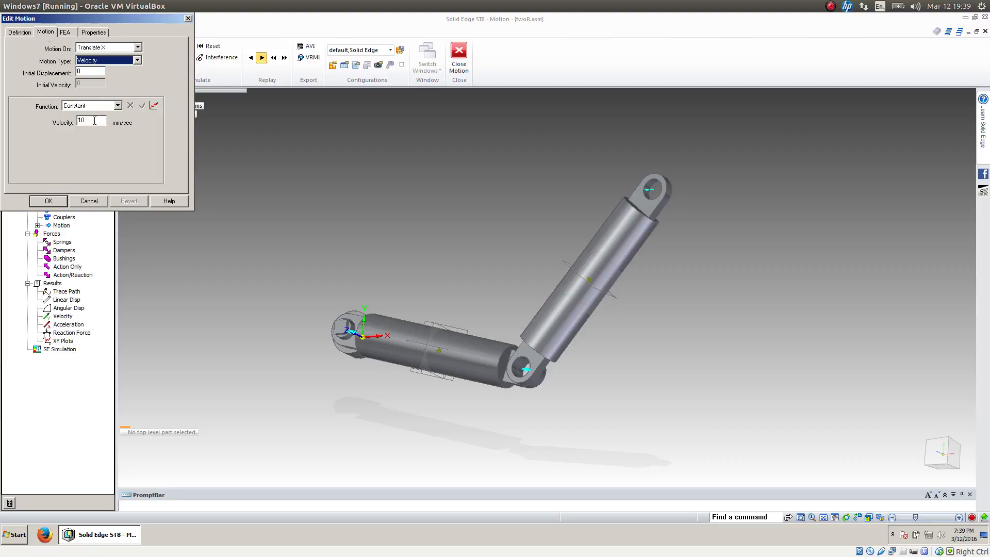
left_click(92, 119)
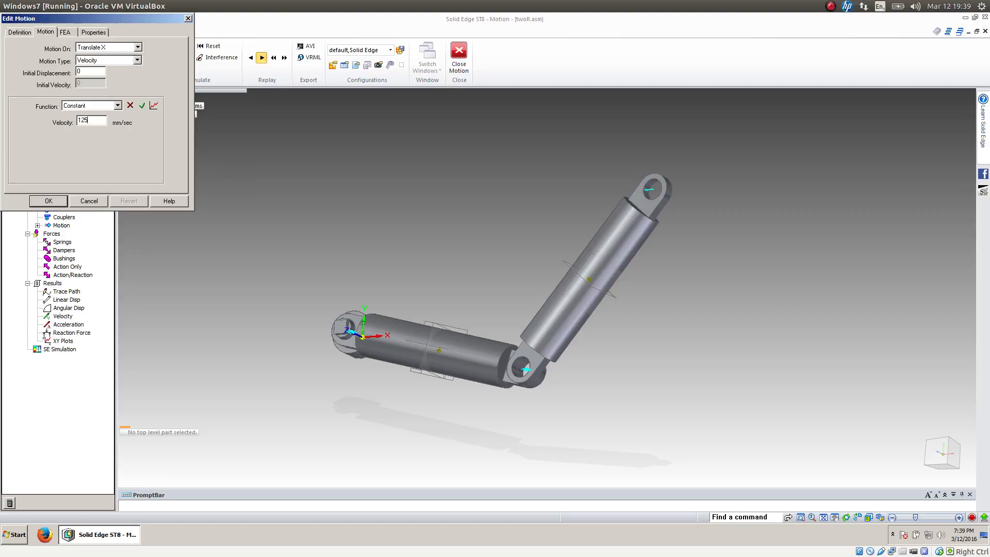
left_click(46, 203)
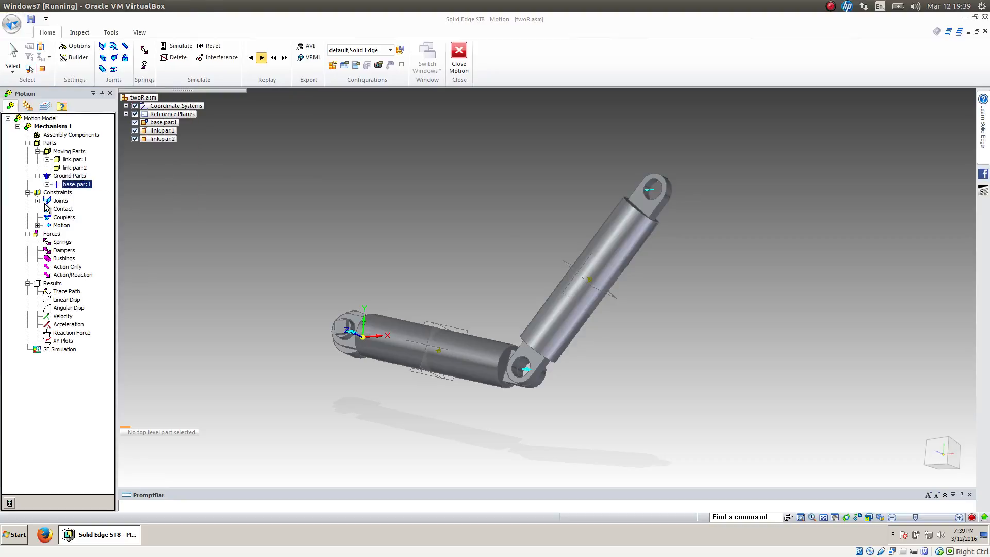
Run the motion simulation and delete its motion results.
left_click(11, 502)
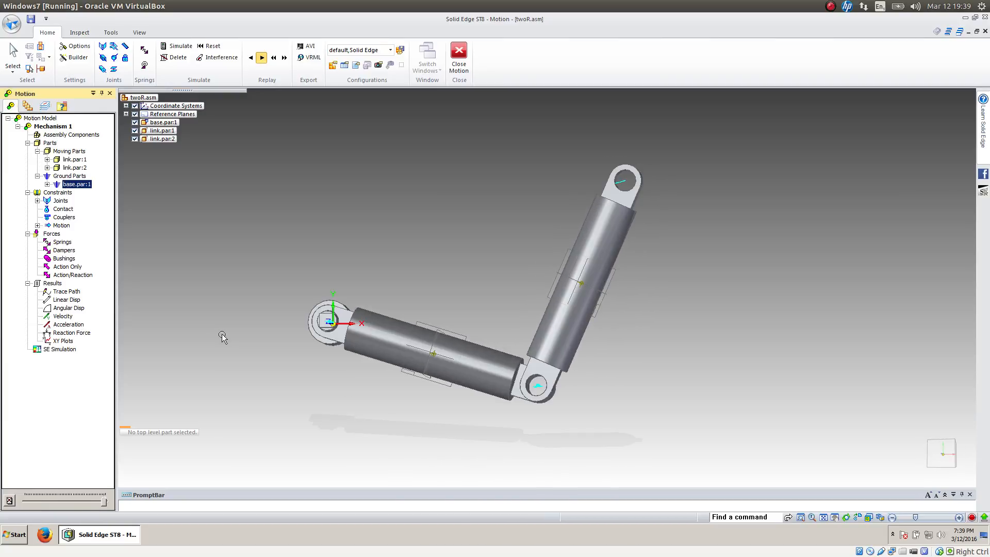
left_click(10, 500)
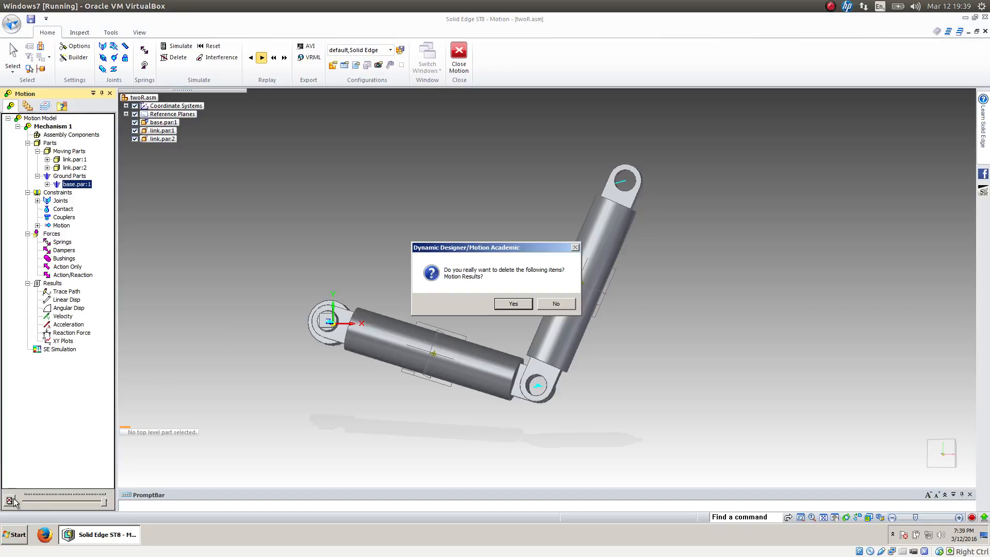
left_click(512, 304)
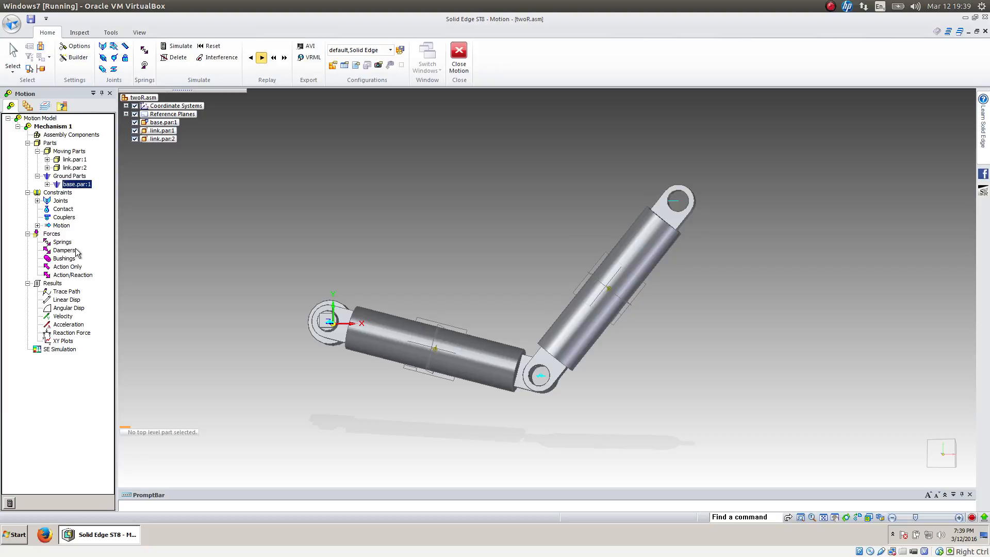
Edit the existing motion constraint and set its Translate X velocity to 200 mm/sec.
left_click(38, 226)
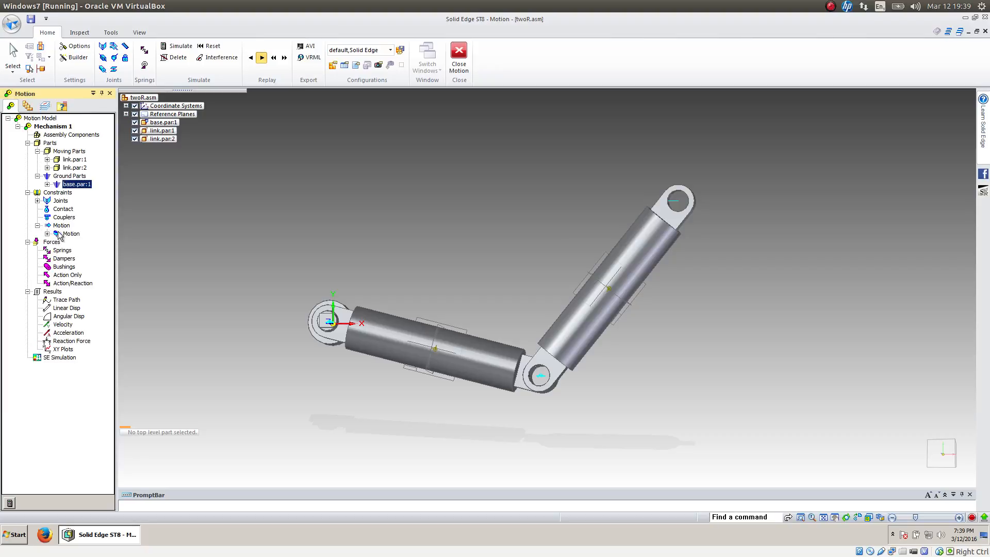
right_click(57, 233)
left_click(78, 237)
left_click(49, 32)
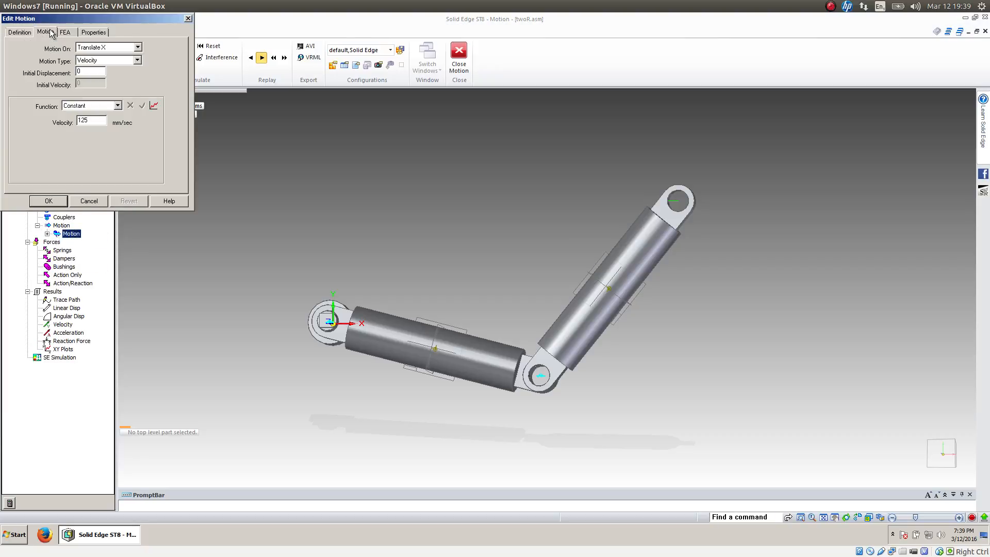
double_click(88, 120)
type("200")
left_click(48, 201)
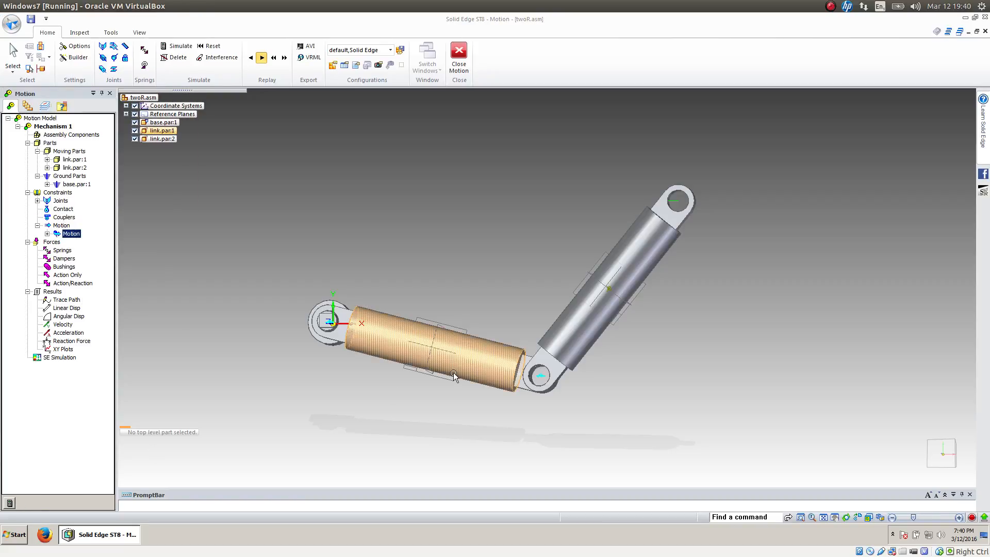
Switch to the top view and run the simulation with the edited motion.
left_click(880, 518)
left_click(936, 463)
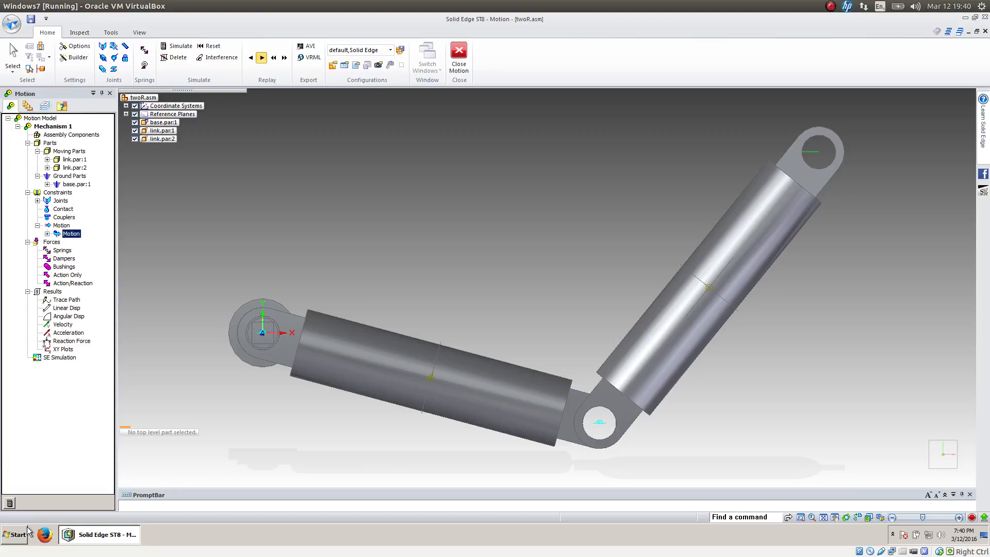
left_click(9, 503)
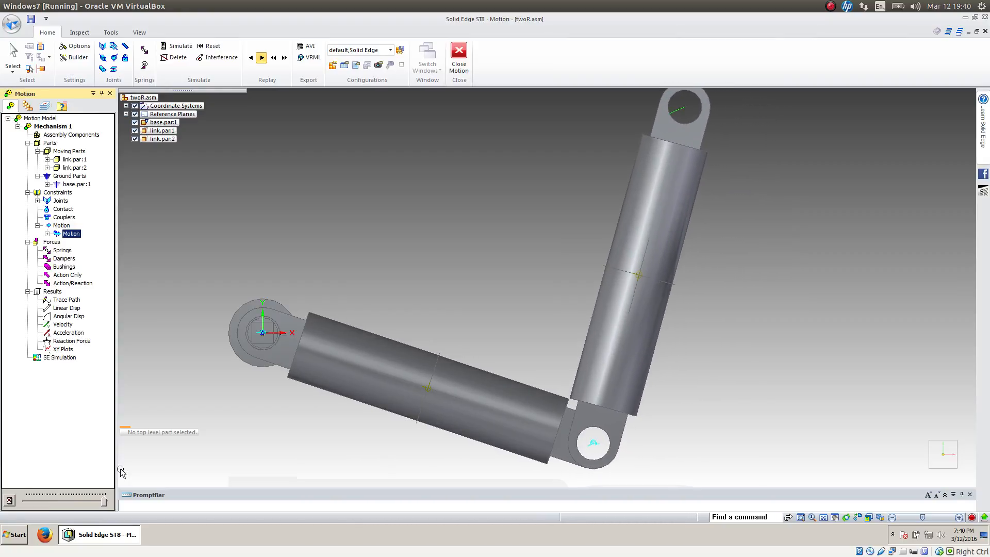
Create a trace path for link.par:2 relative to twoR.asm, using the hole's circular edge at the link's free end as trace point.
left_click(69, 302)
right_click(68, 301)
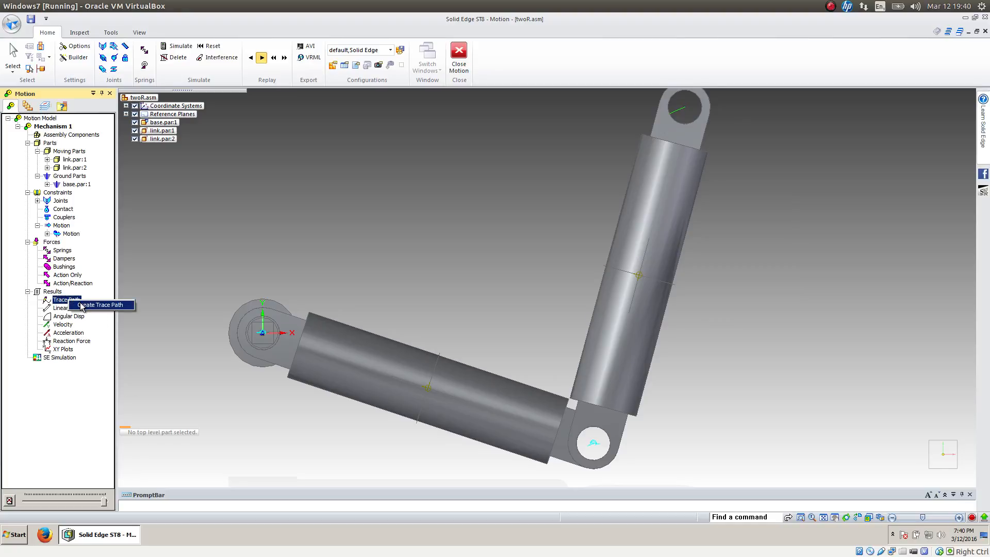
left_click(81, 306)
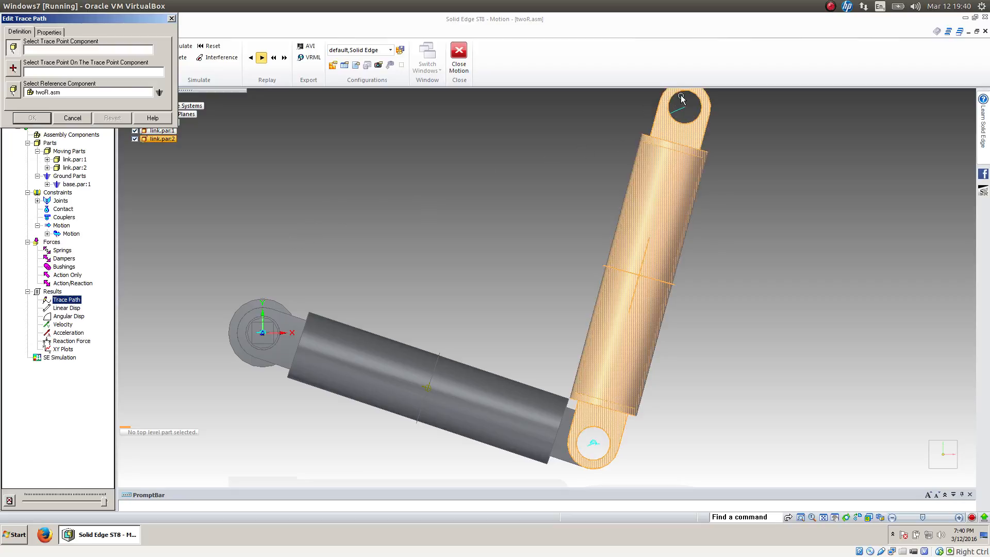
middle_click_drag(742, 139, 725, 148)
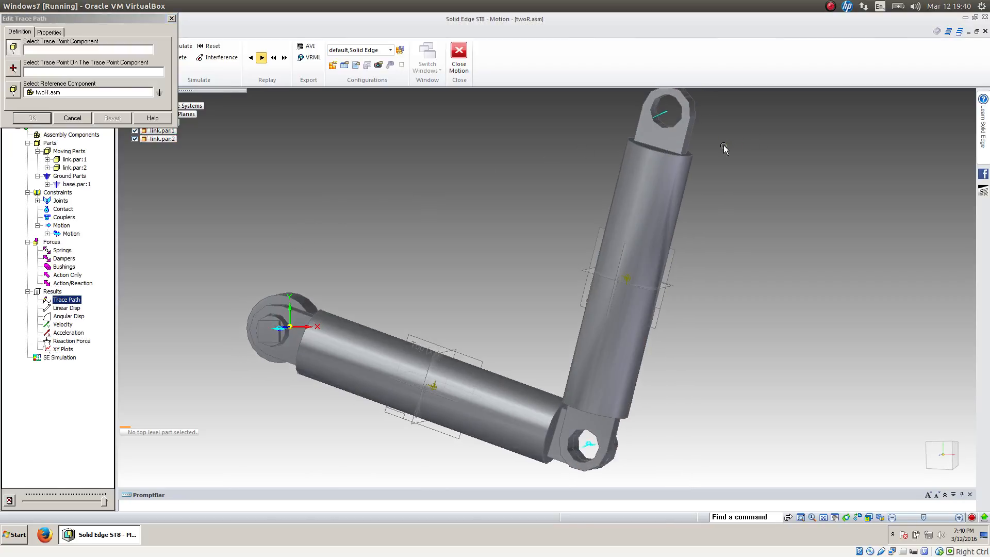
left_click(648, 175)
left_click(653, 105)
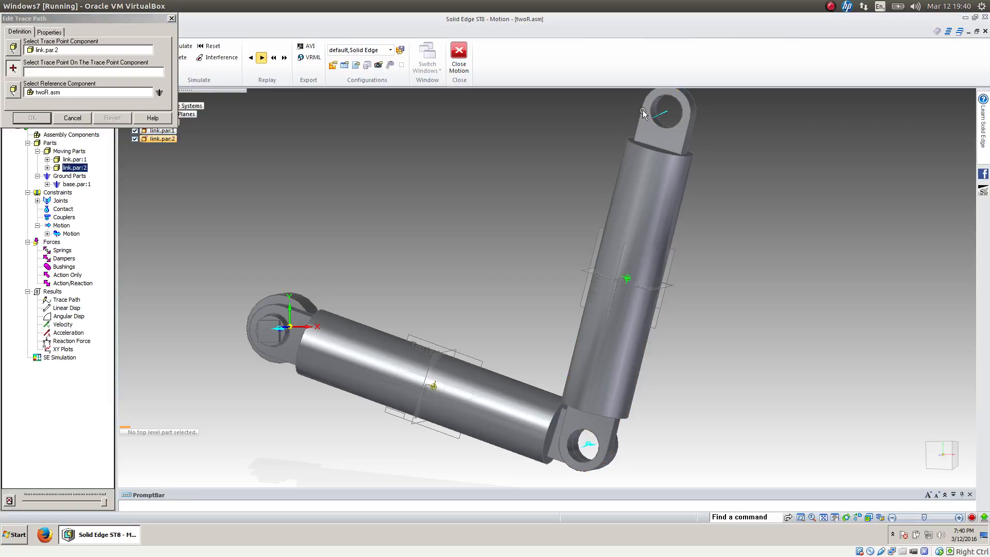
left_click(868, 517)
left_click(920, 468)
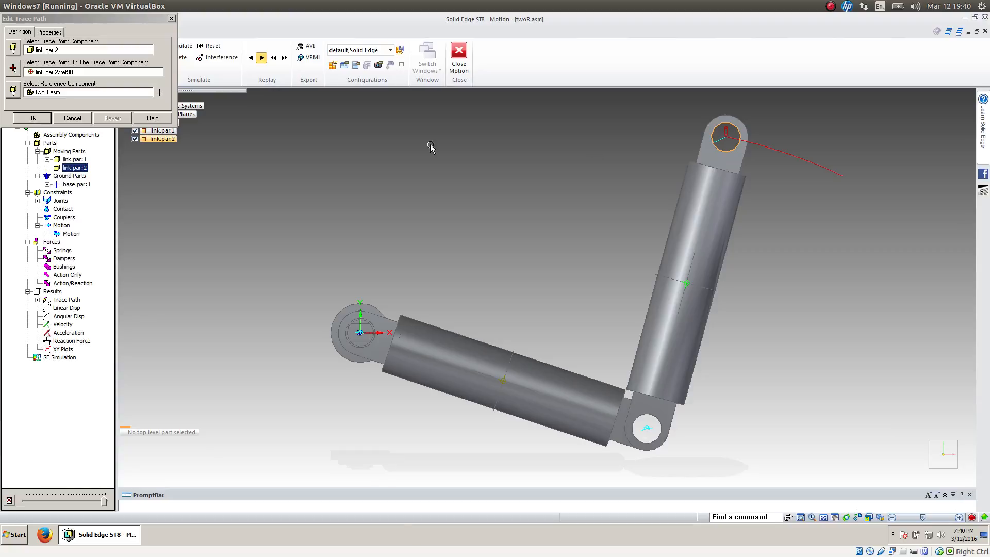
left_click(31, 118)
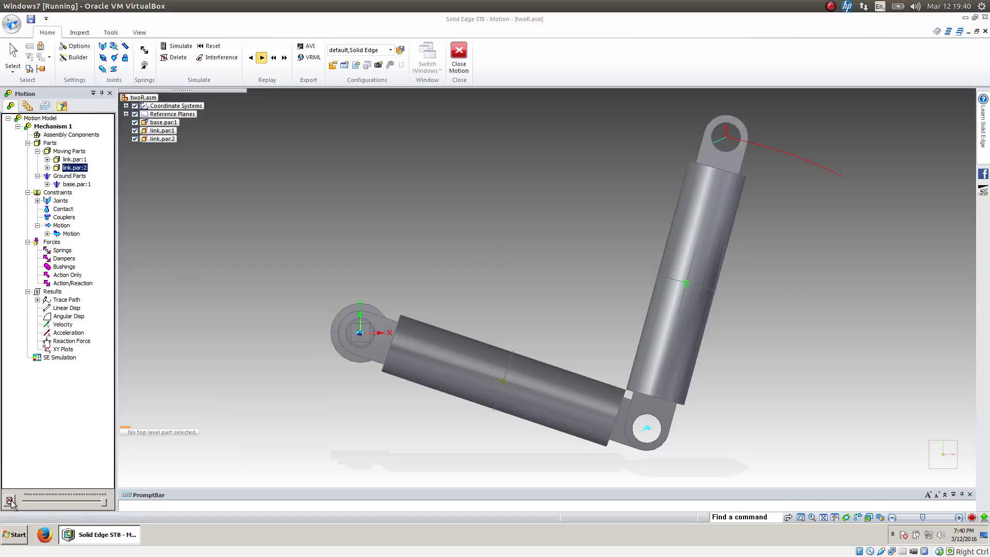
Select the existing motion constraint and delete the motion results of the last simulation.
left_click(71, 234)
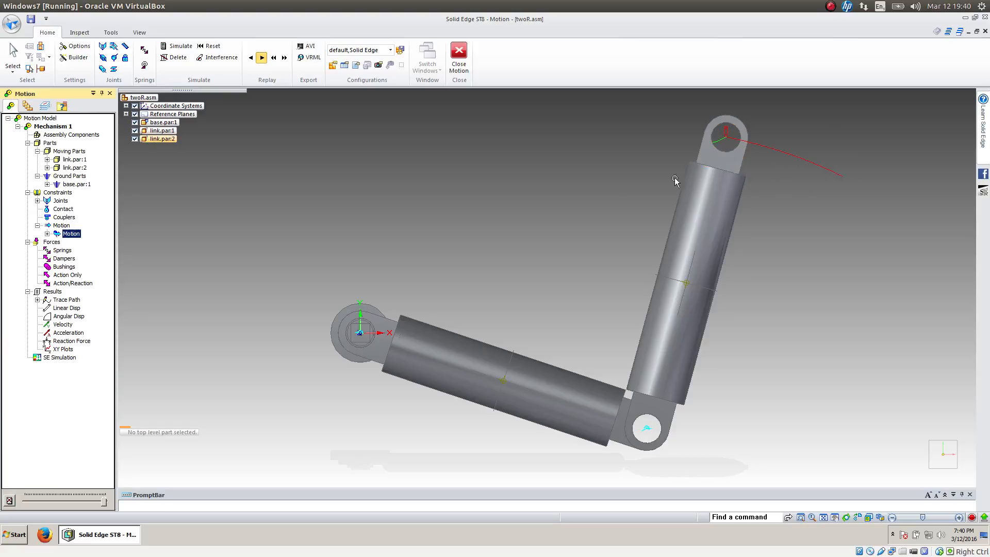
left_click(9, 500)
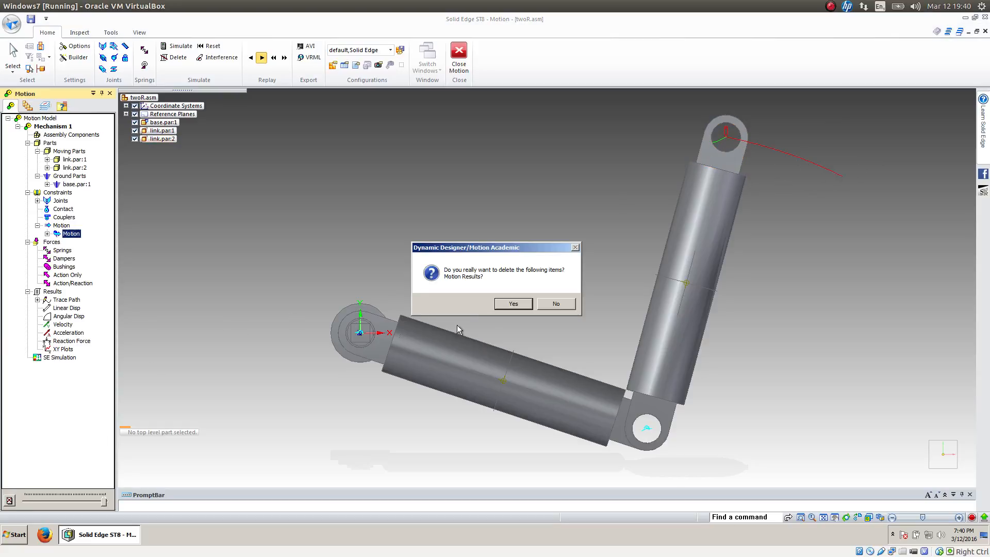
left_click(499, 305)
Edit the existing motion constraint to give Translate Y a constant velocity of 0 mm/sec, and run the simulation.
right_click(75, 235)
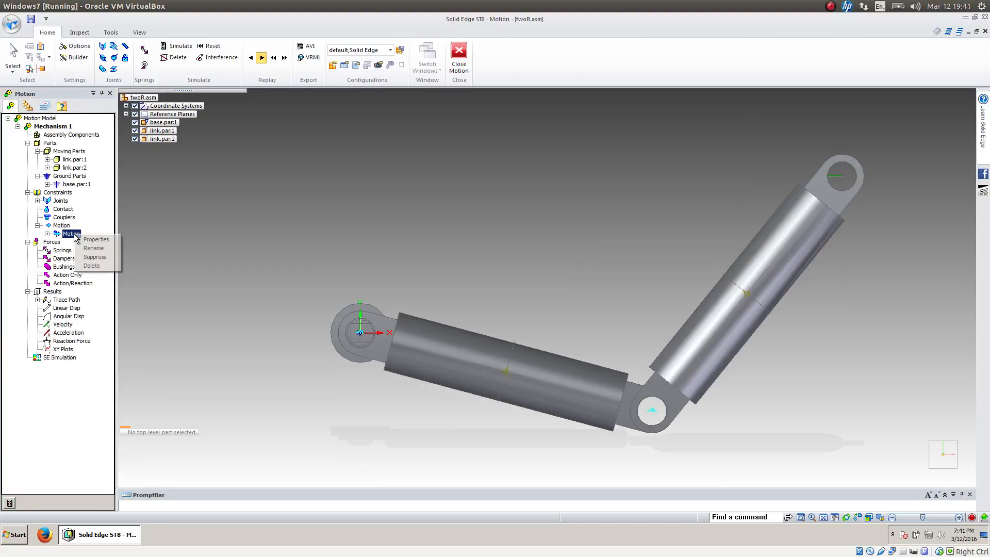
left_click(88, 240)
left_click_drag(67, 19, 380, 181)
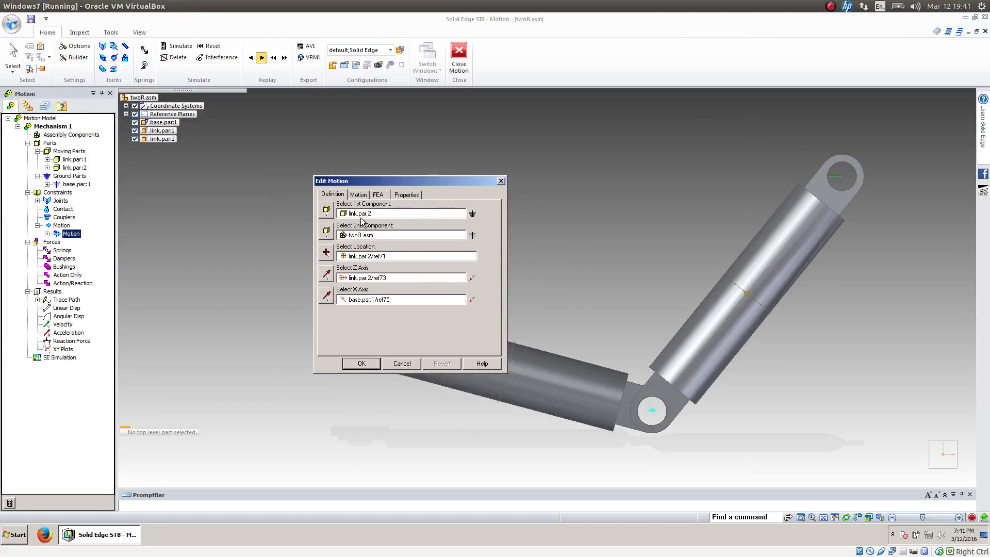
left_click(361, 196)
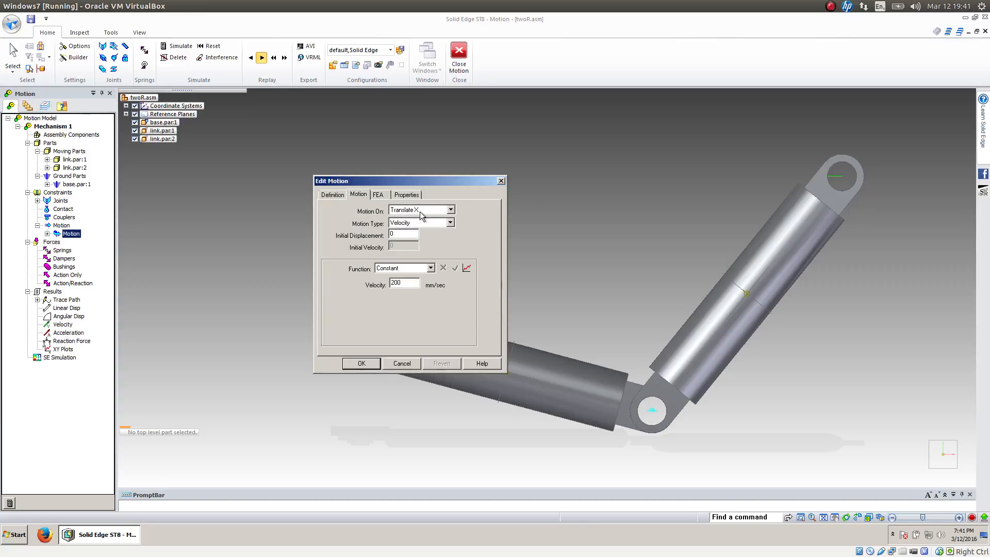
left_click(451, 210)
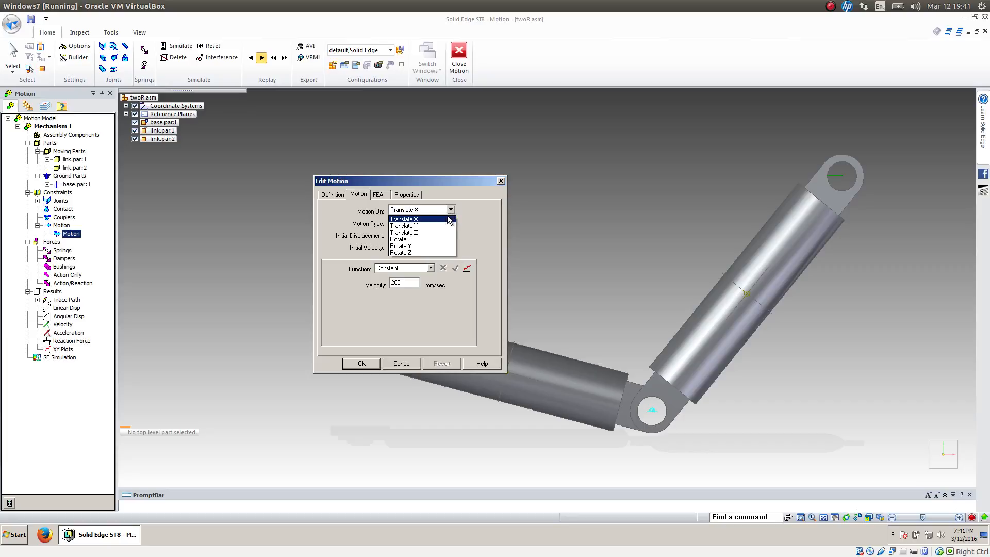
left_click(445, 225)
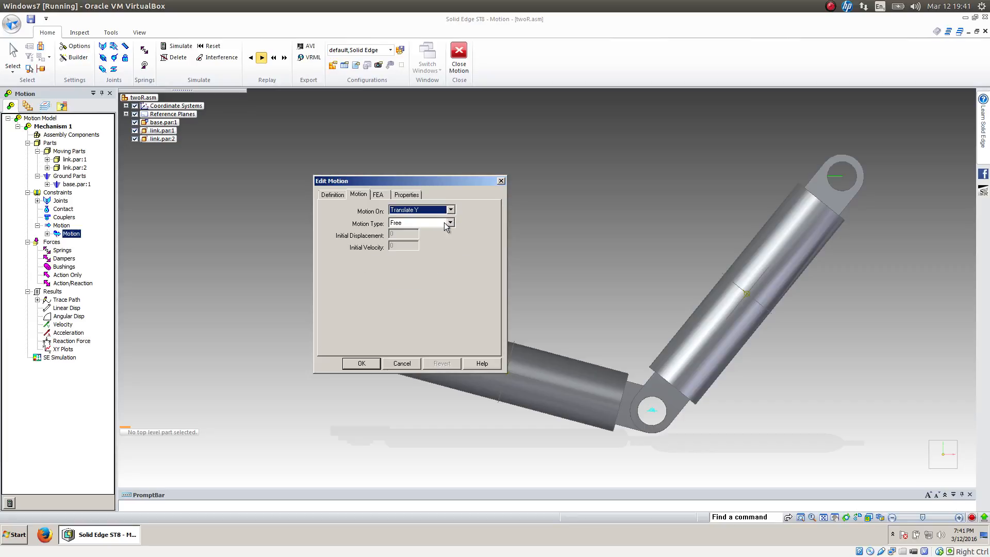
left_click_drag(410, 181, 172, 222)
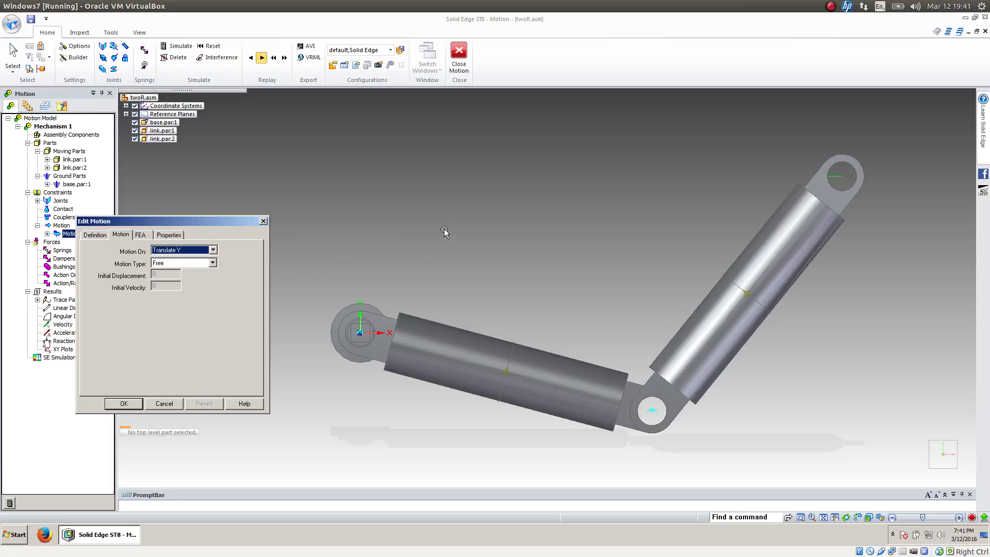
left_click(213, 264)
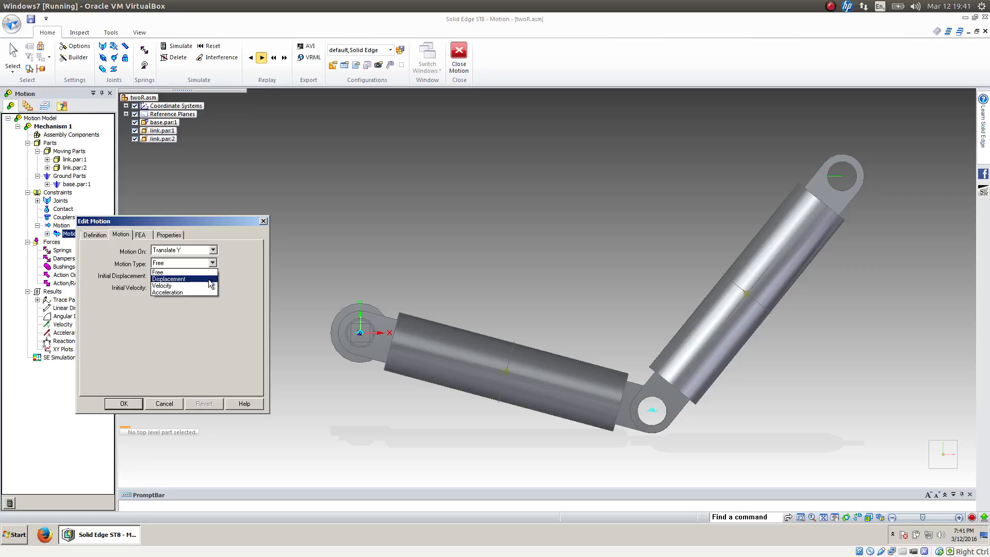
left_click(164, 286)
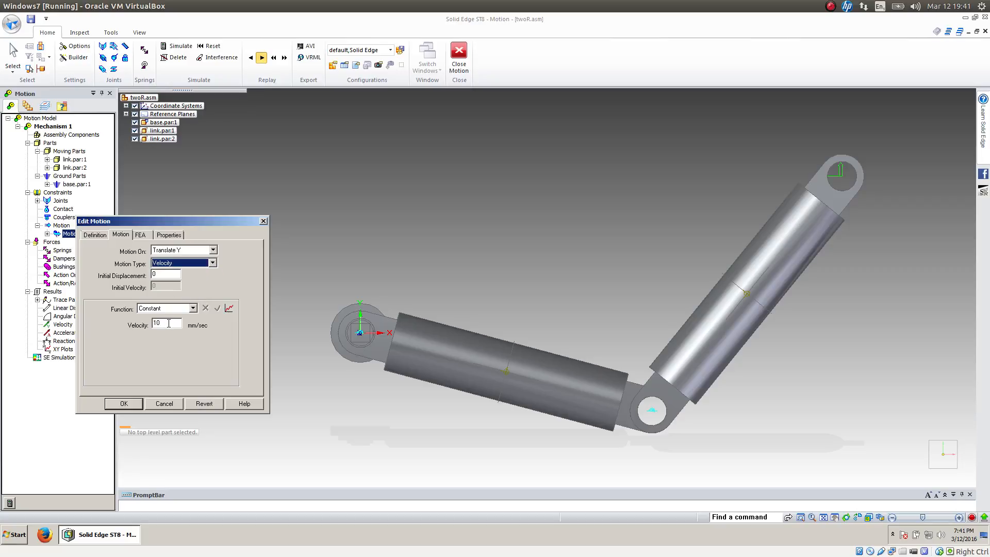
left_click_drag(168, 323, 136, 323)
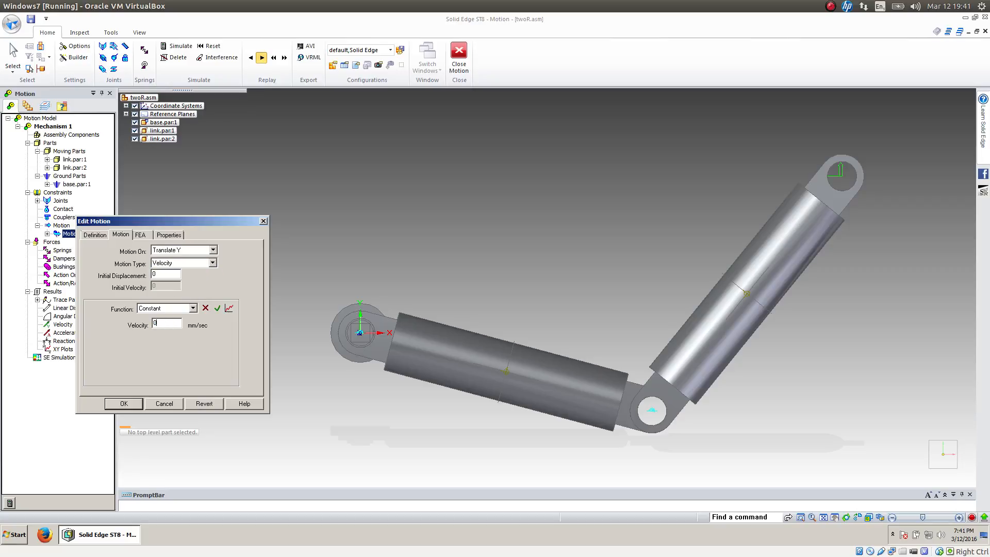
left_click(124, 404)
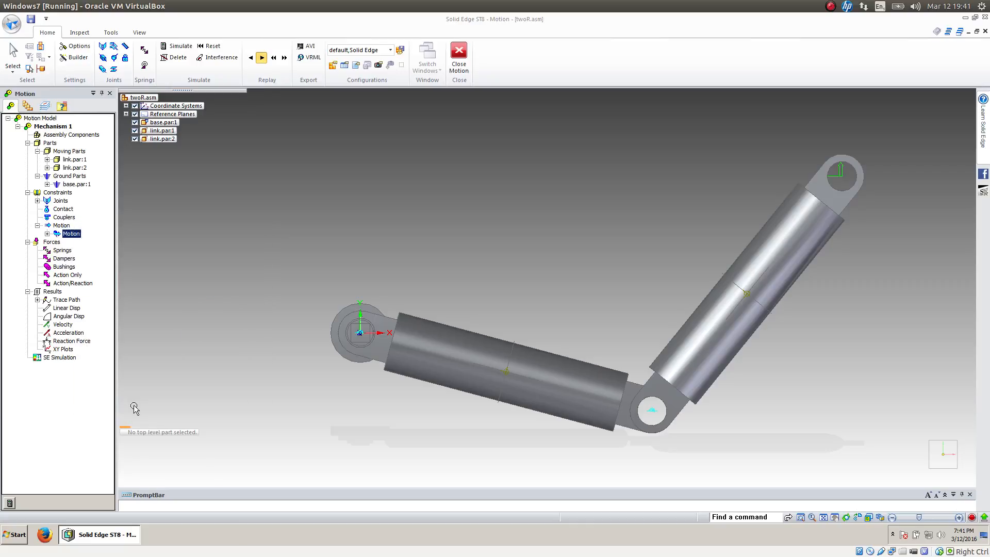
left_click(9, 503)
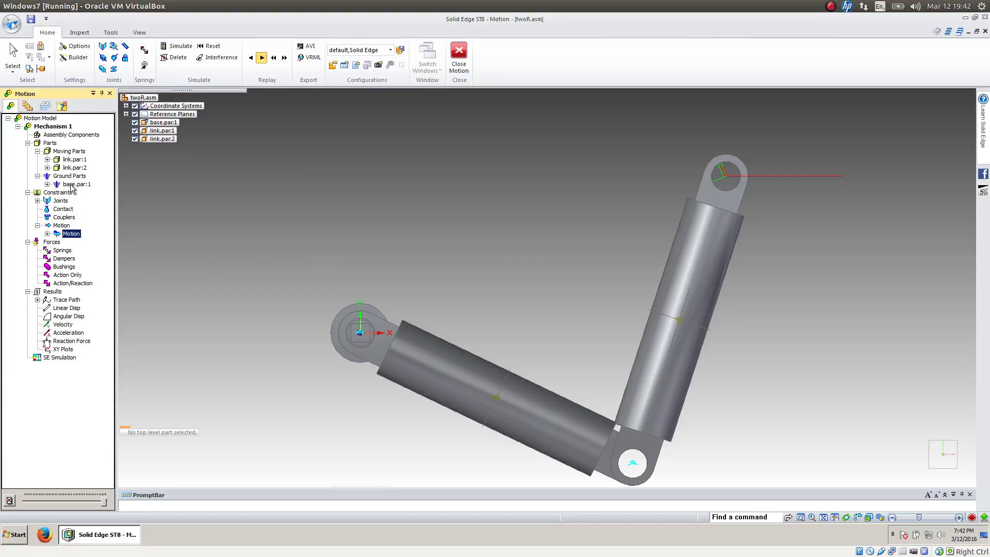
Plot the projection angle about the Z axis for the Revolute joint.
left_click(38, 201)
left_click(74, 209)
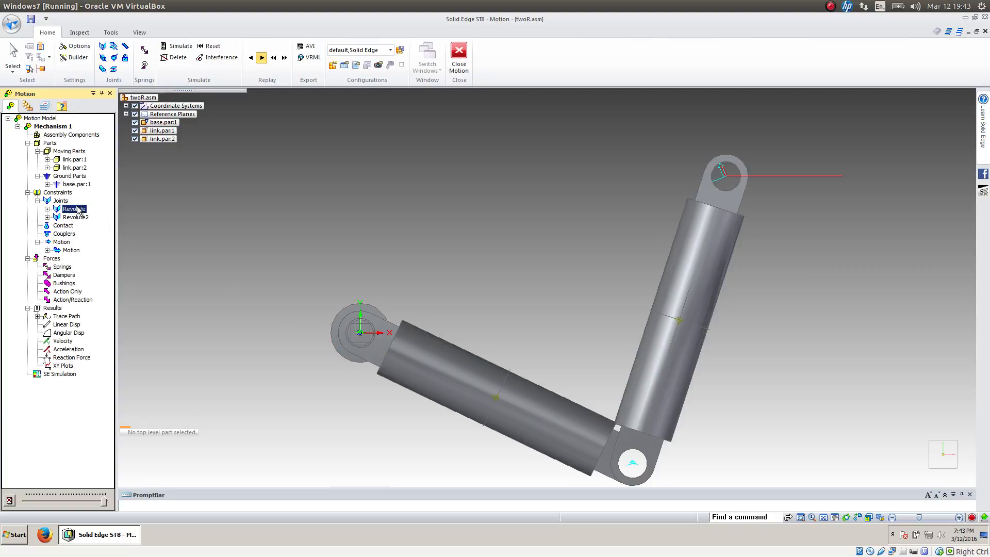
right_click(79, 210)
mouse_move(95, 214)
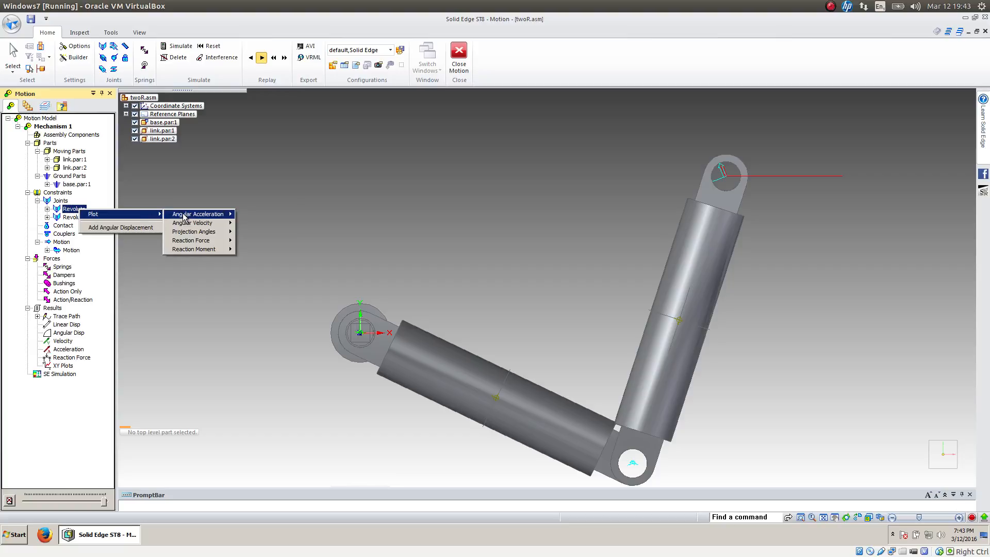
mouse_move(201, 218)
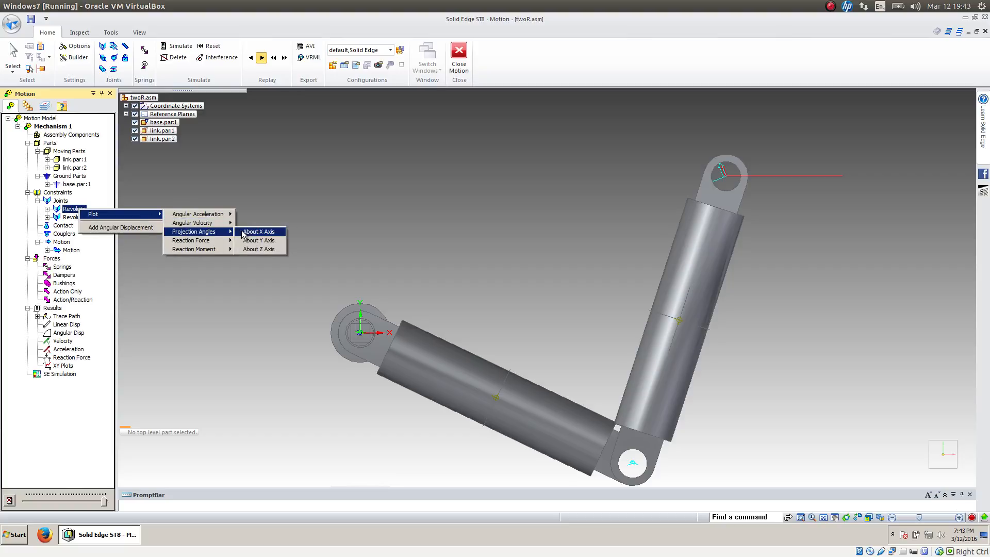
left_click(251, 250)
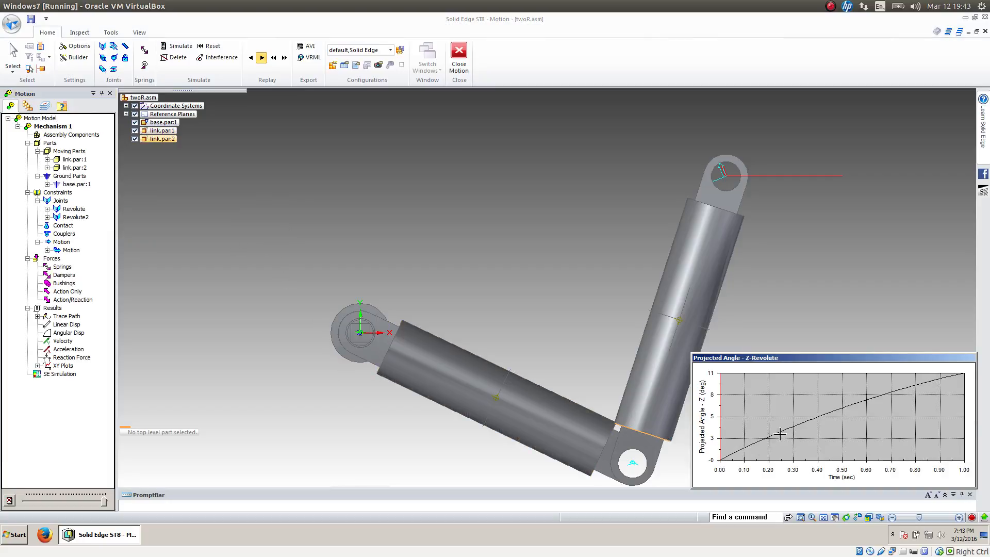
Plot the projection angle about the Z axis for the Revolute2 joint.
right_click(74, 217)
mouse_move(85, 222)
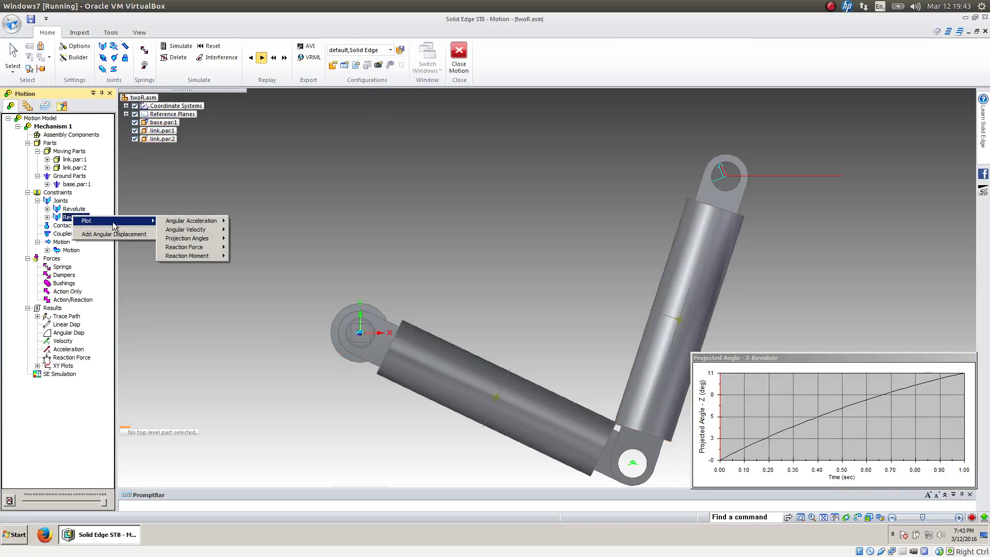
mouse_move(195, 249)
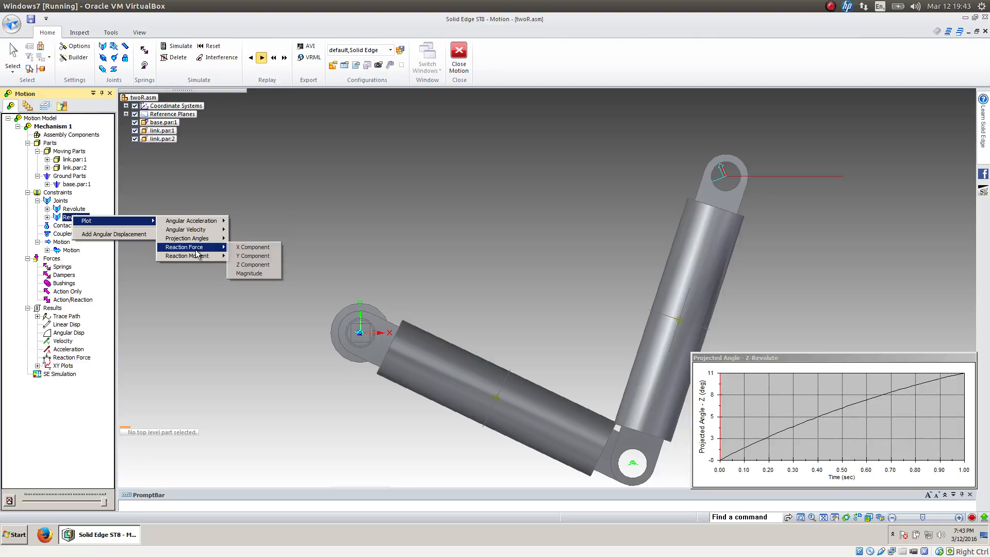
left_click(245, 256)
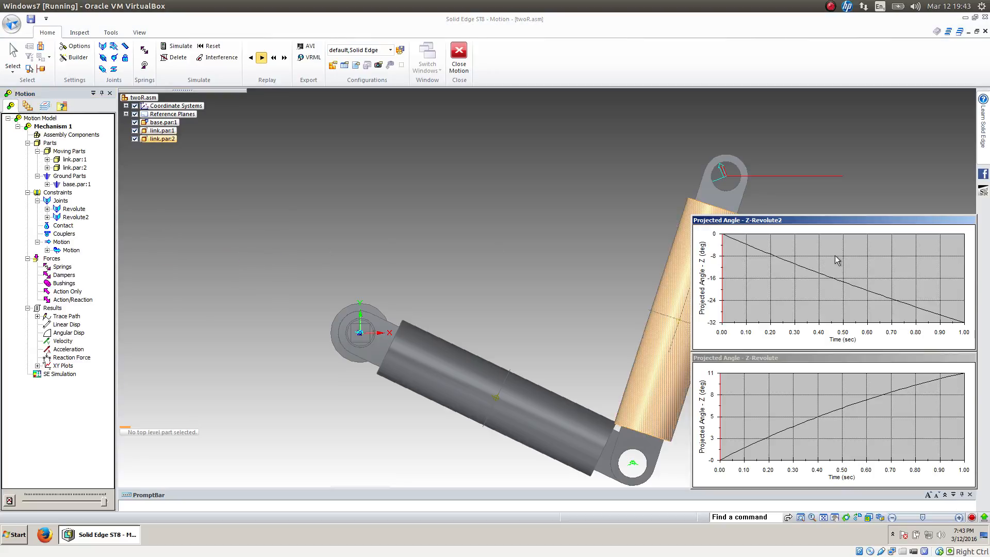
Export the Revolute2 angle plot as Projected Angle - Z-Revolute2.csv in the twoR folder, overwriting the existing file.
left_click(828, 229)
right_click(827, 230)
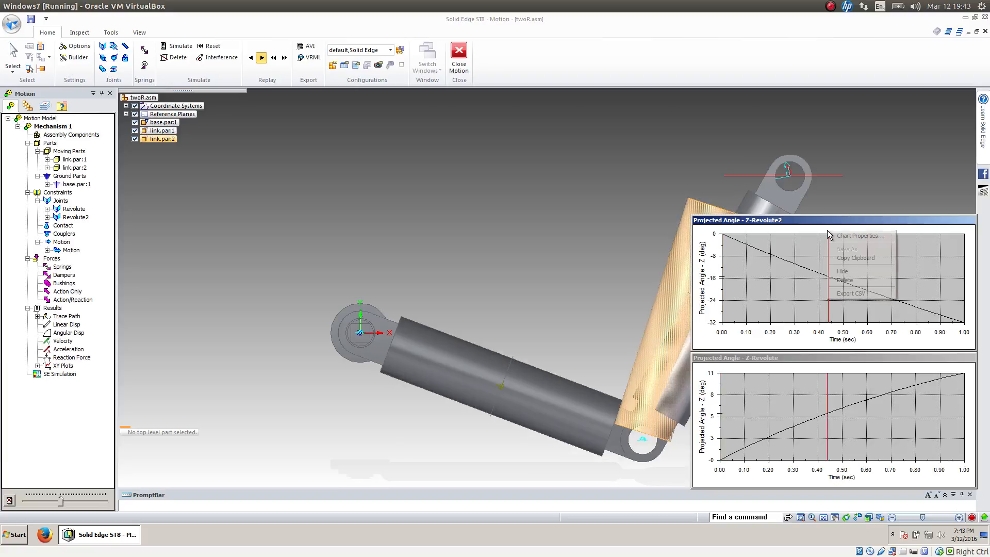
left_click(850, 293)
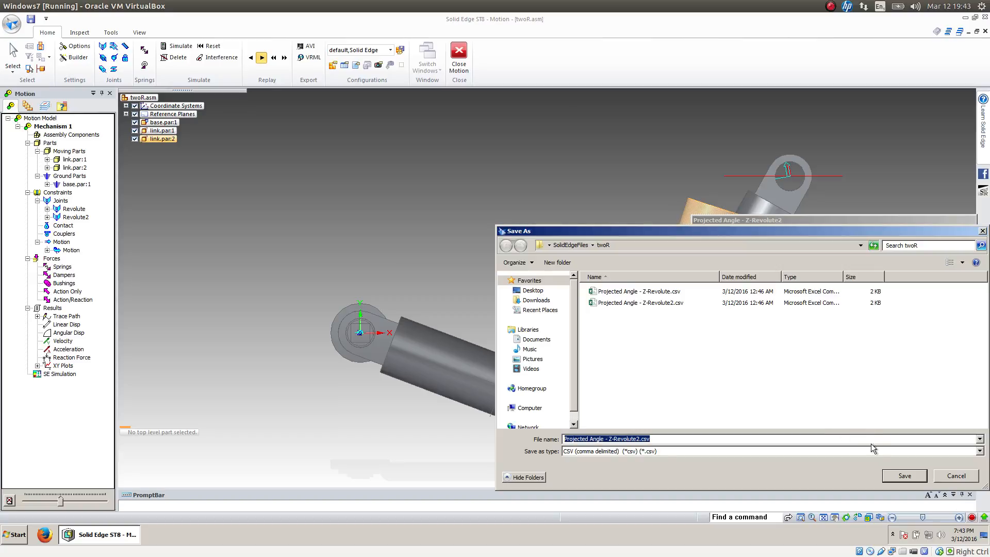
left_click(905, 476)
left_click(529, 278)
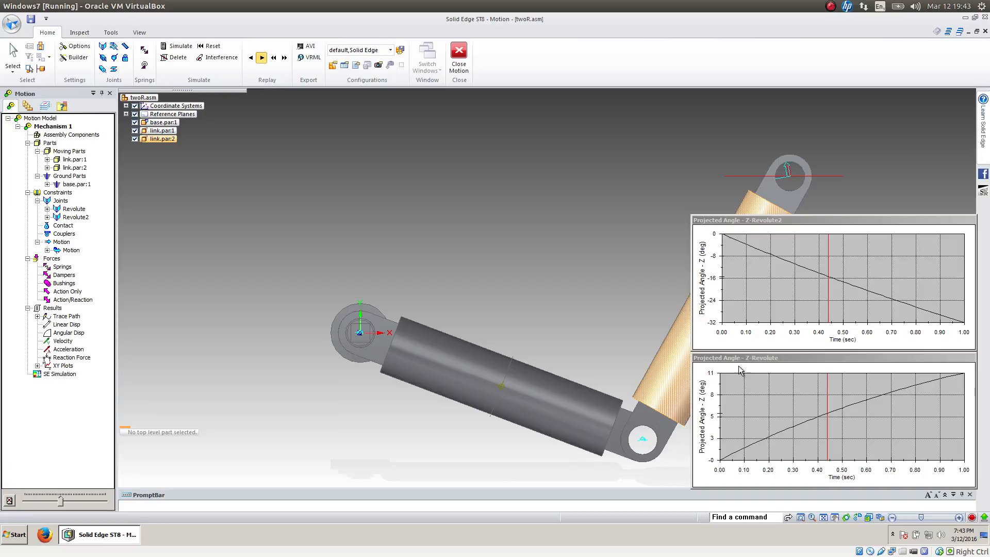
Export the Revolute angle plot as Projected Angle - Z-Revolute.csv in the twoR folder, overwriting the existing file.
right_click(740, 370)
left_click(771, 432)
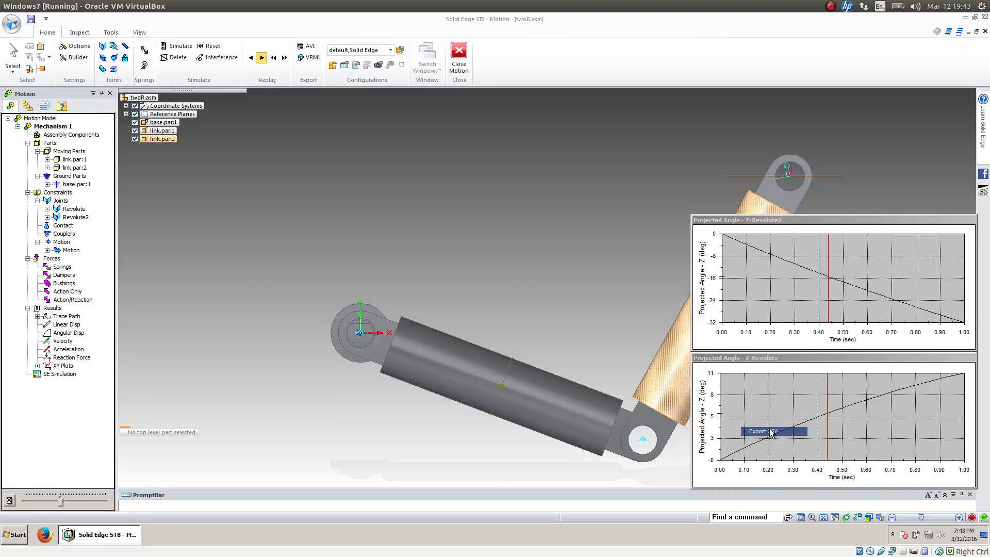
left_click(919, 511)
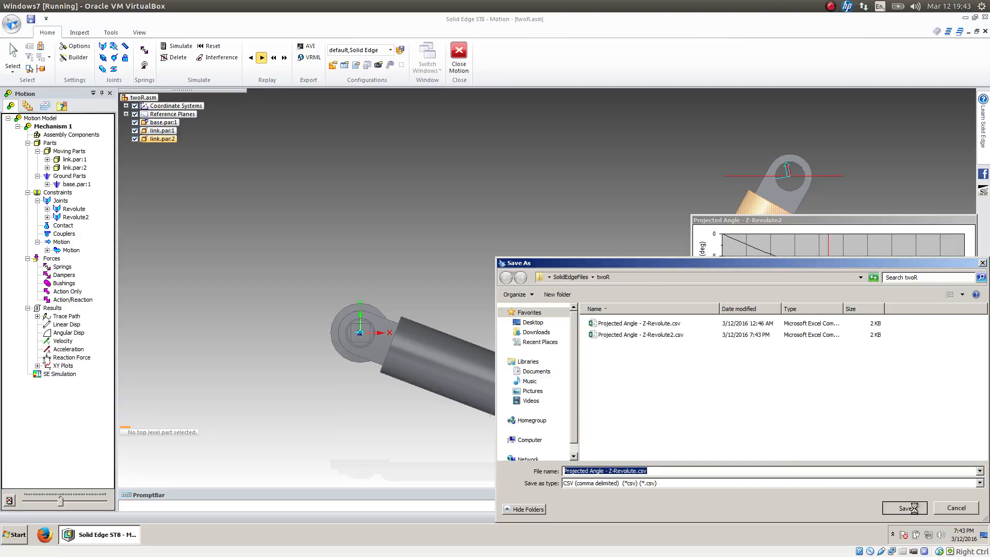
left_click(529, 275)
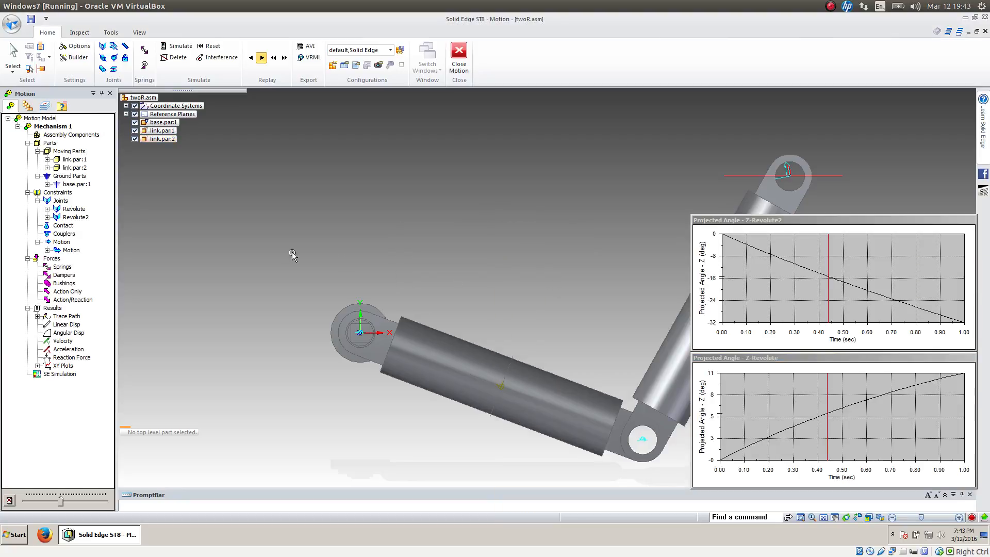
Create a new motion mechanism named Mechanism 2, make it the active mechanism, and dismiss the simulation messages.
left_click(18, 126)
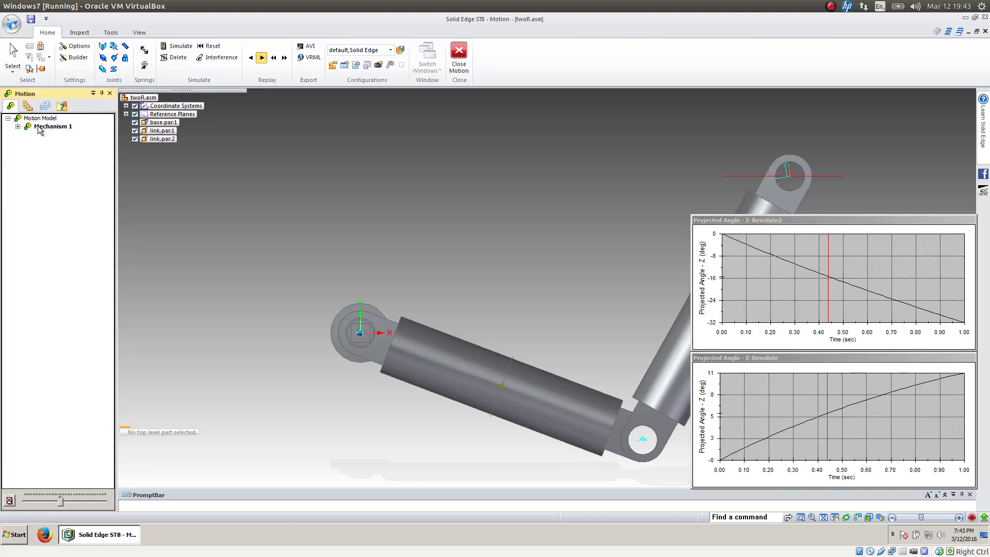
right_click(40, 119)
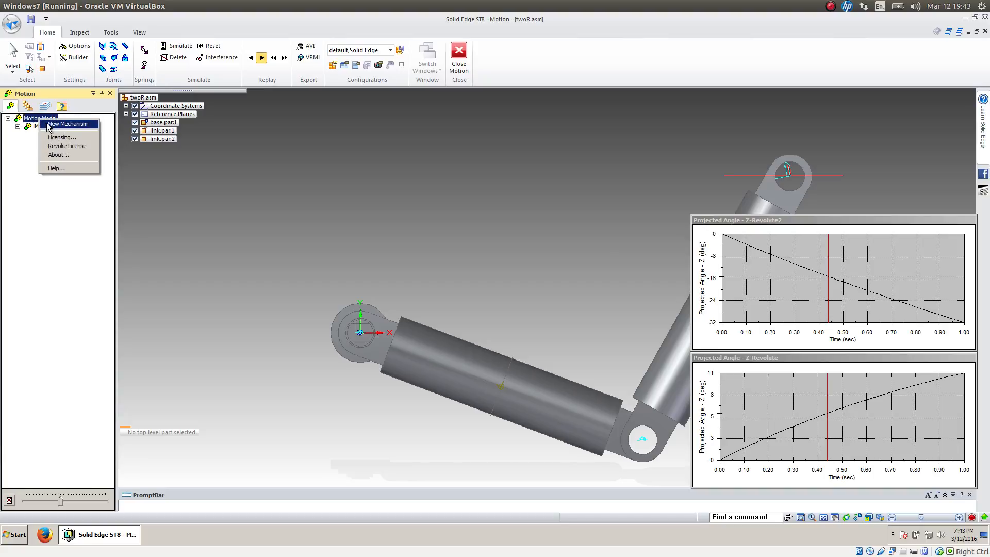
left_click(48, 124)
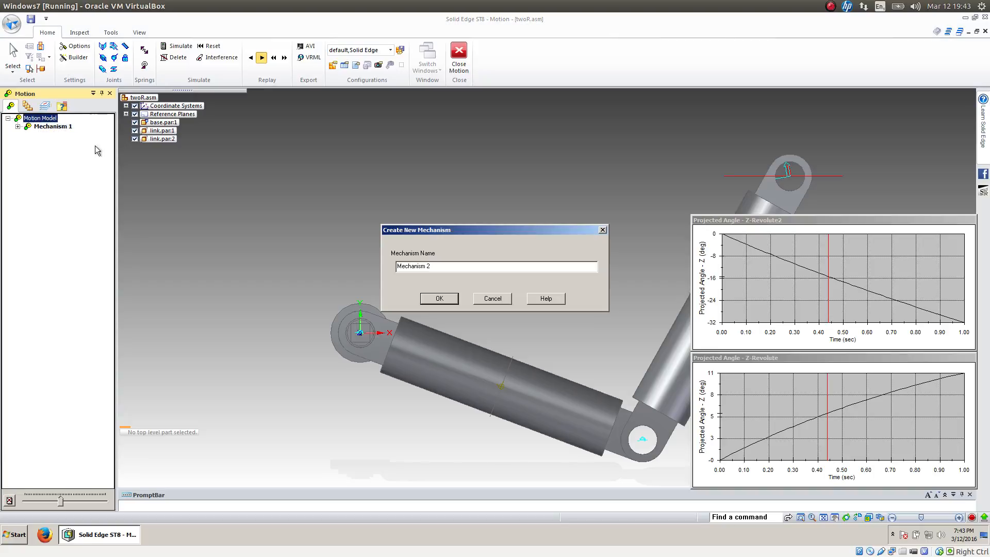
left_click(447, 298)
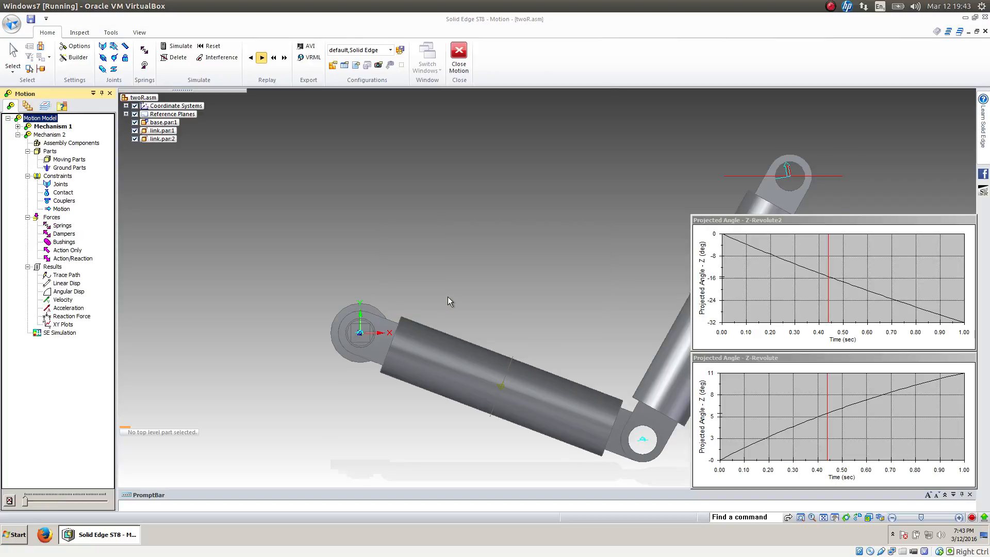
left_click(432, 320)
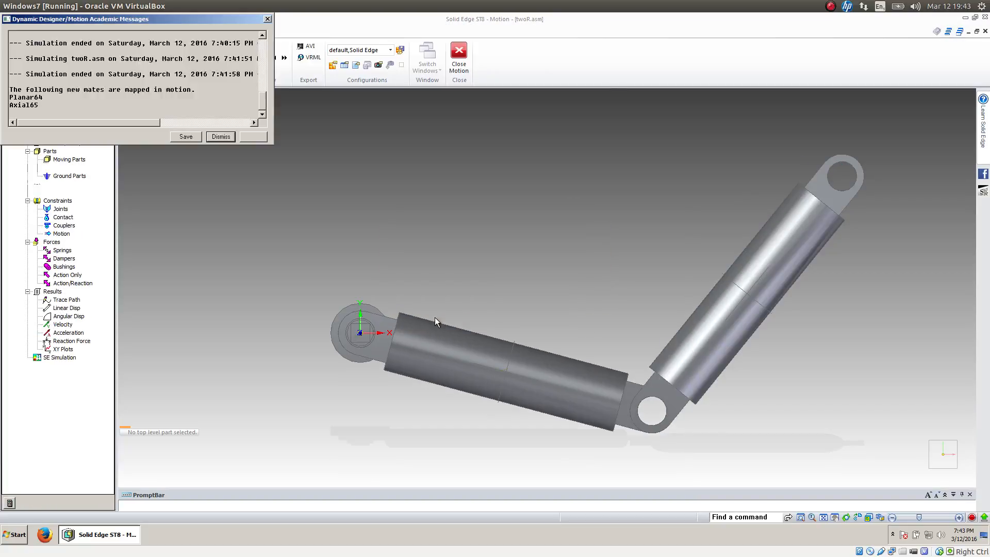
left_click(221, 136)
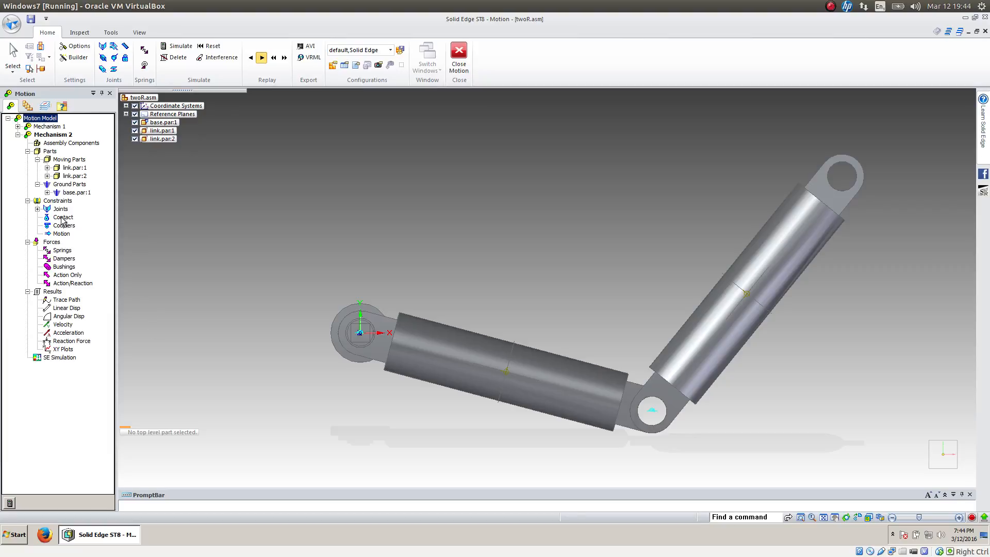
Set the Revolute joint of Mechanism 2 to Displacement motion driven by a Spline function.
left_click(37, 209)
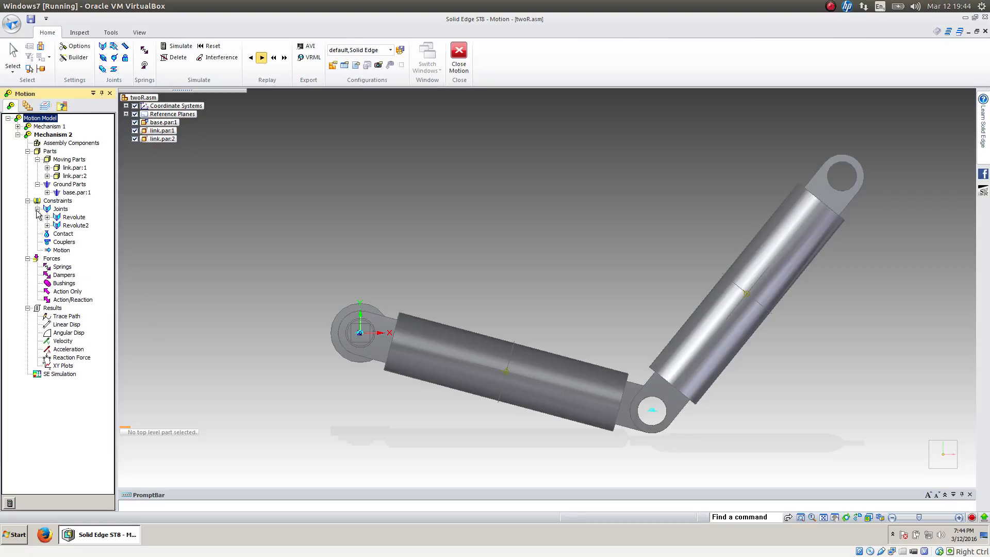
left_click(72, 217)
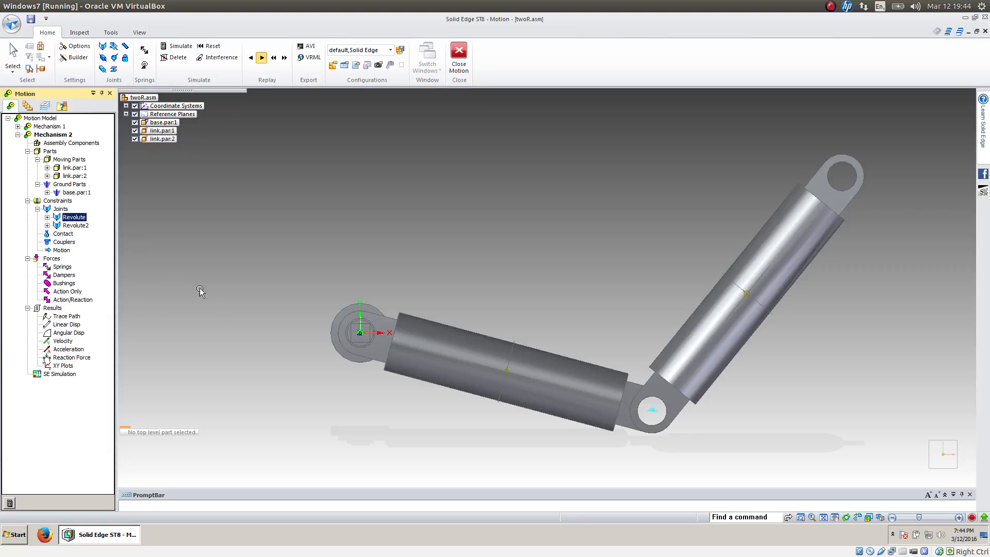
middle_click_drag(217, 297, 198, 256)
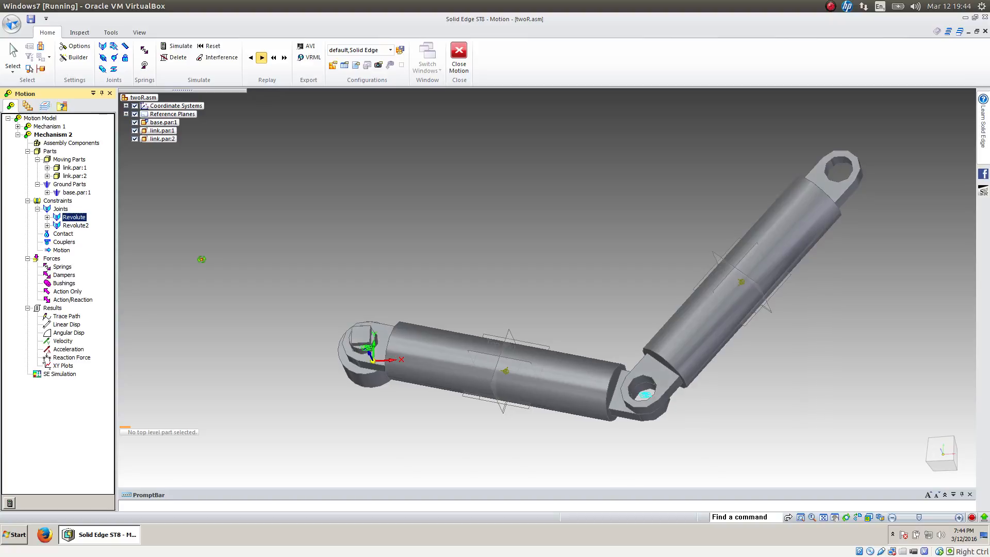
right_click(82, 218)
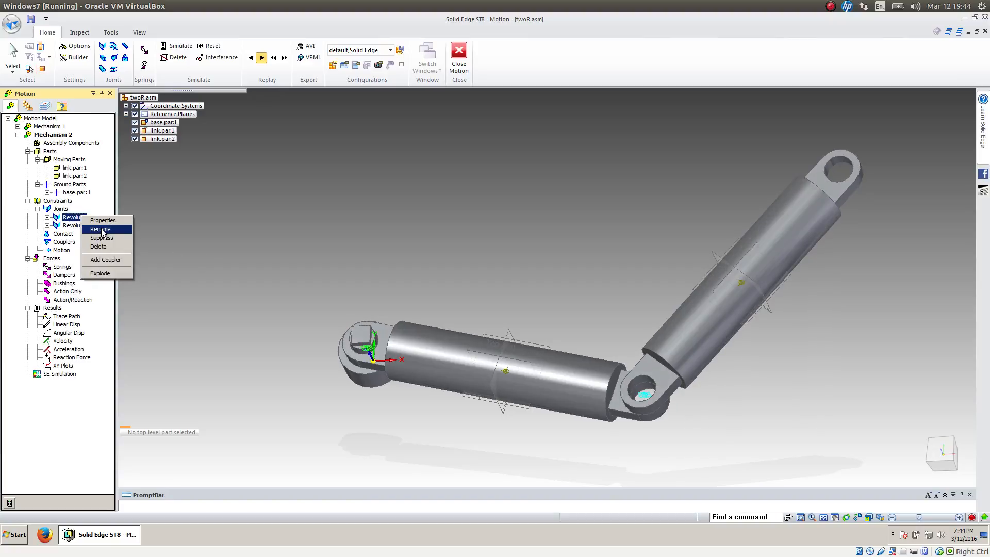
left_click(103, 221)
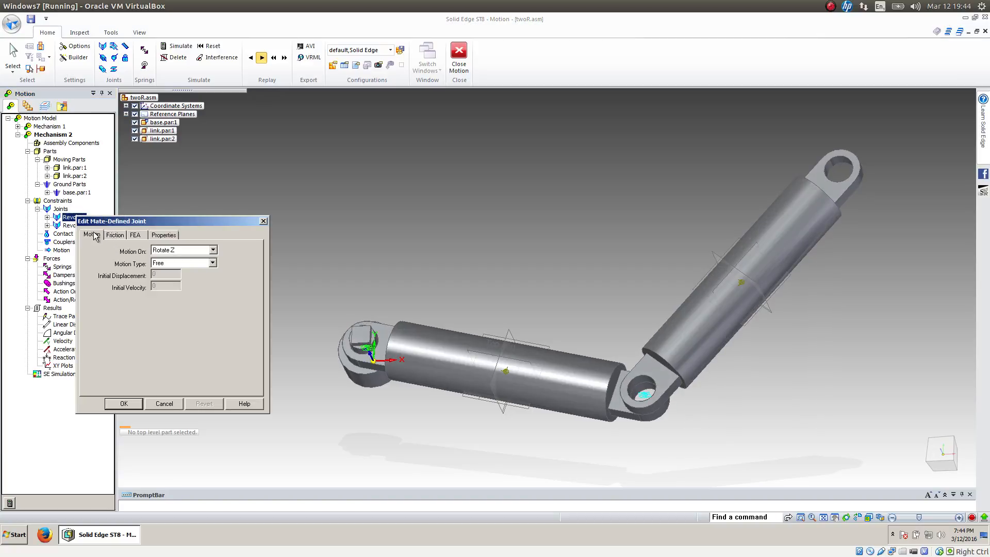
left_click(211, 263)
left_click(199, 276)
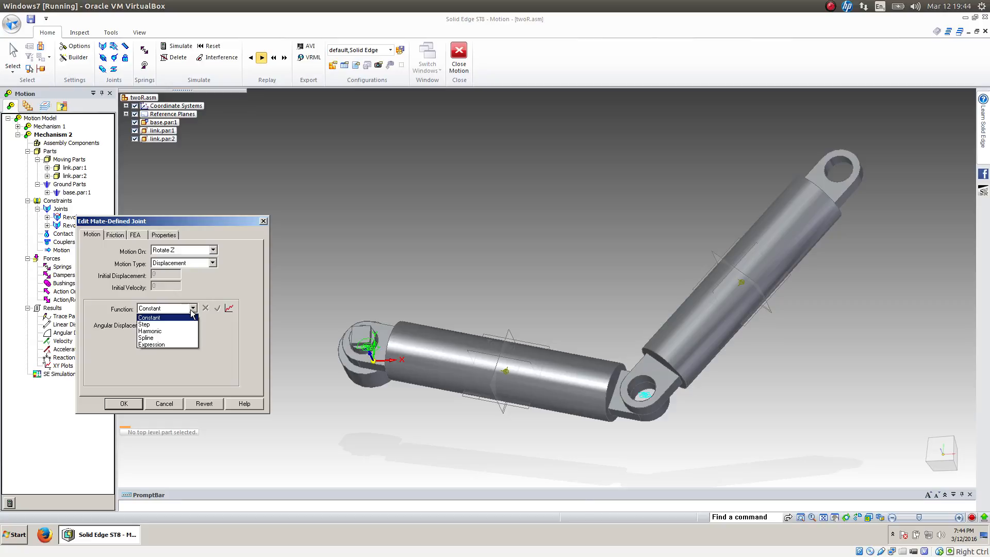
left_click(184, 338)
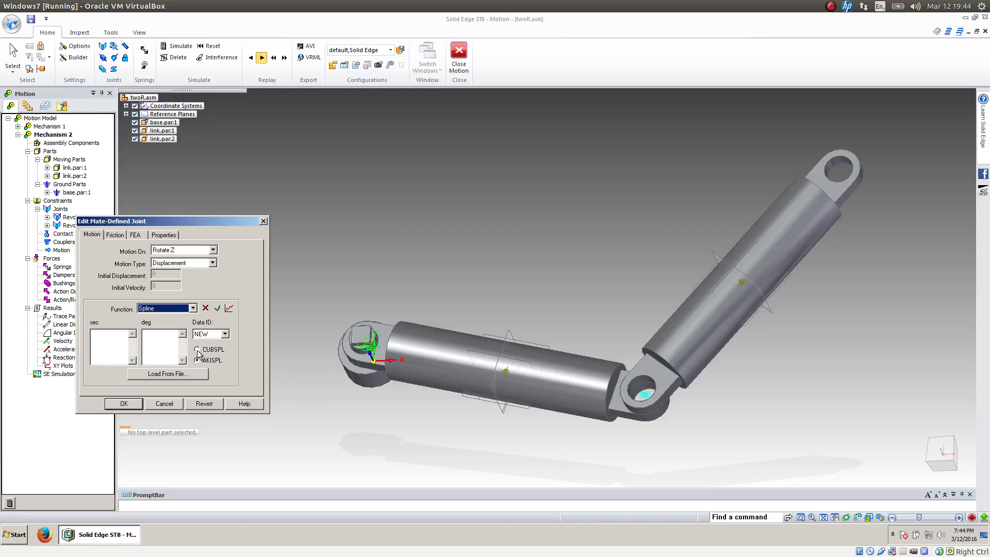
Load Projected Angle - Z-Revolute.csv as the Revolute joint's spline data with CUBSPL interpolation and apply the motion.
left_click(197, 350)
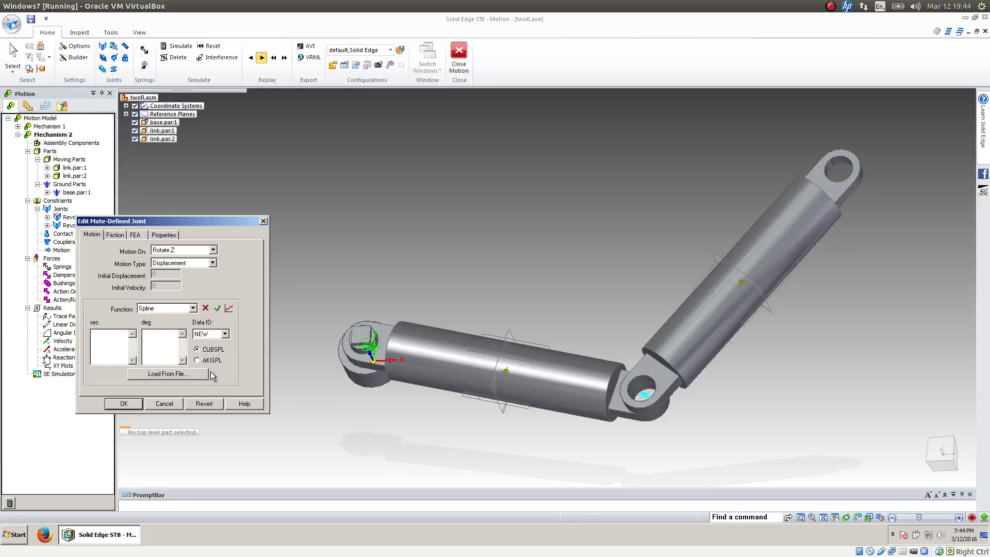
left_click(184, 374)
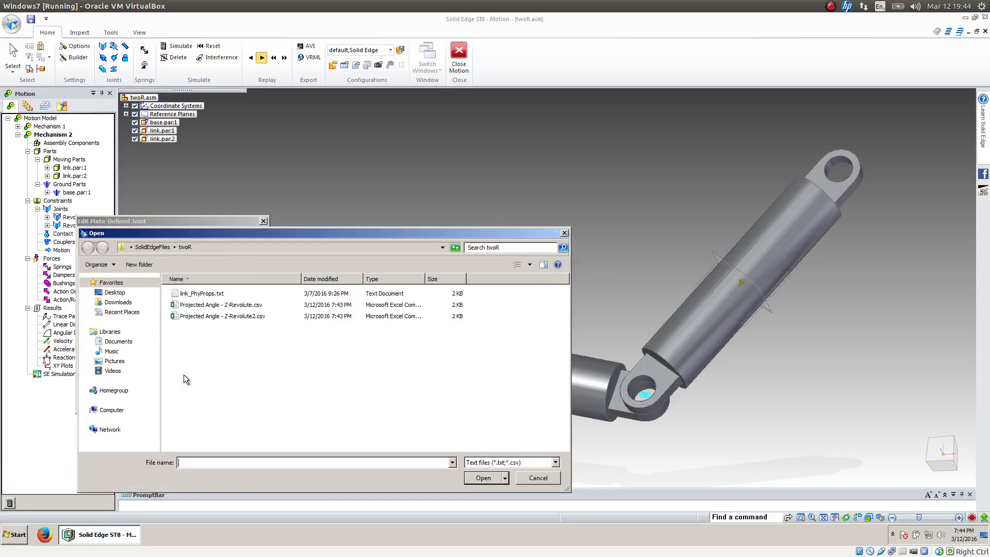
left_click(203, 305)
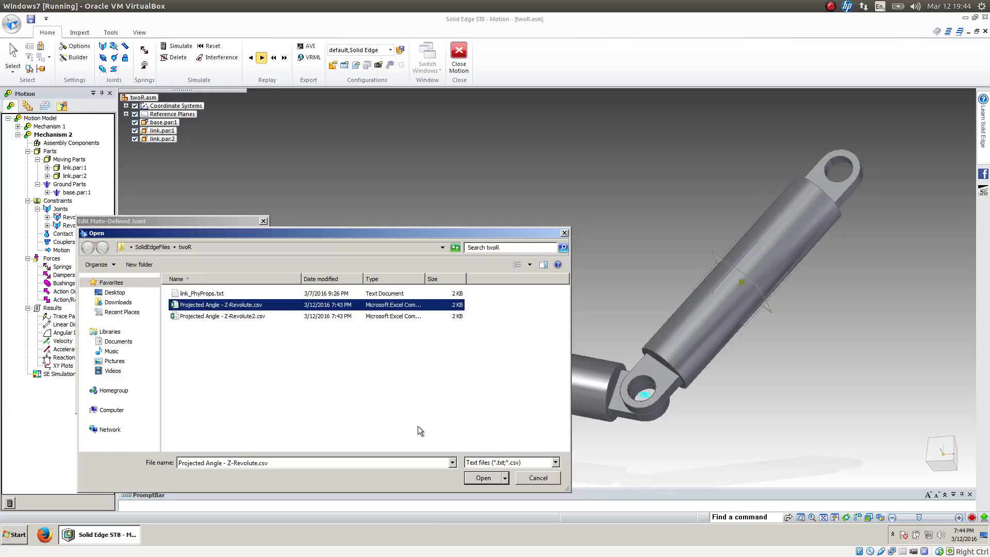
left_click(474, 476)
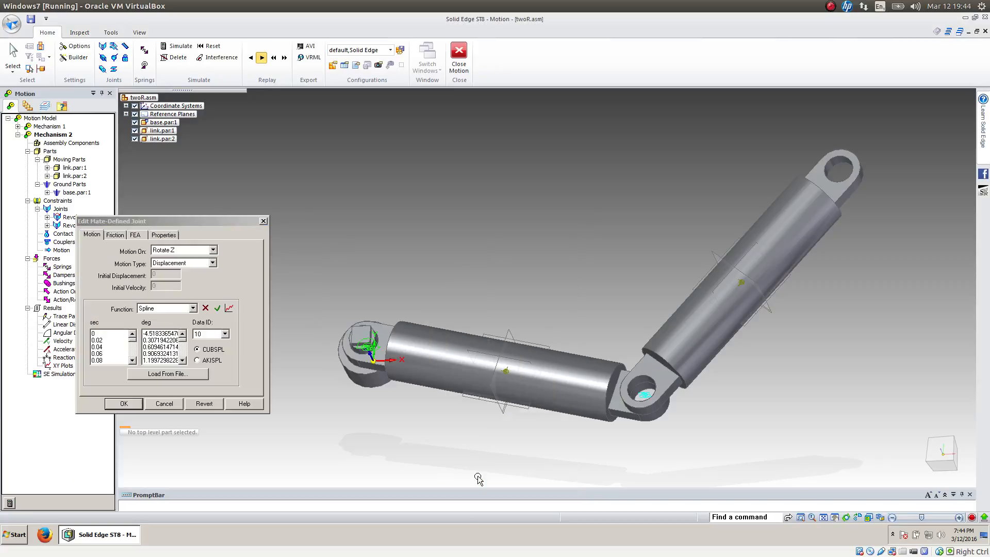
left_click(216, 308)
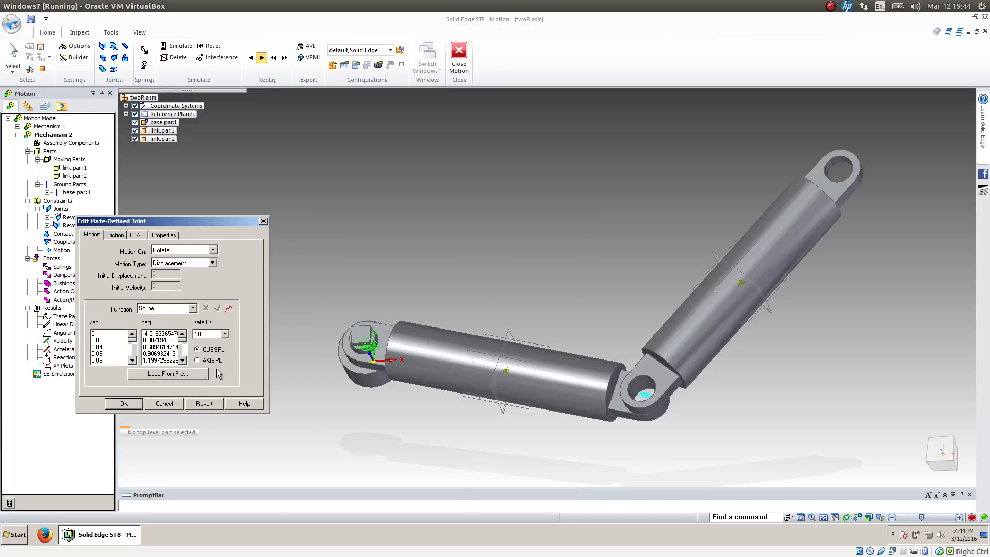
left_click(129, 403)
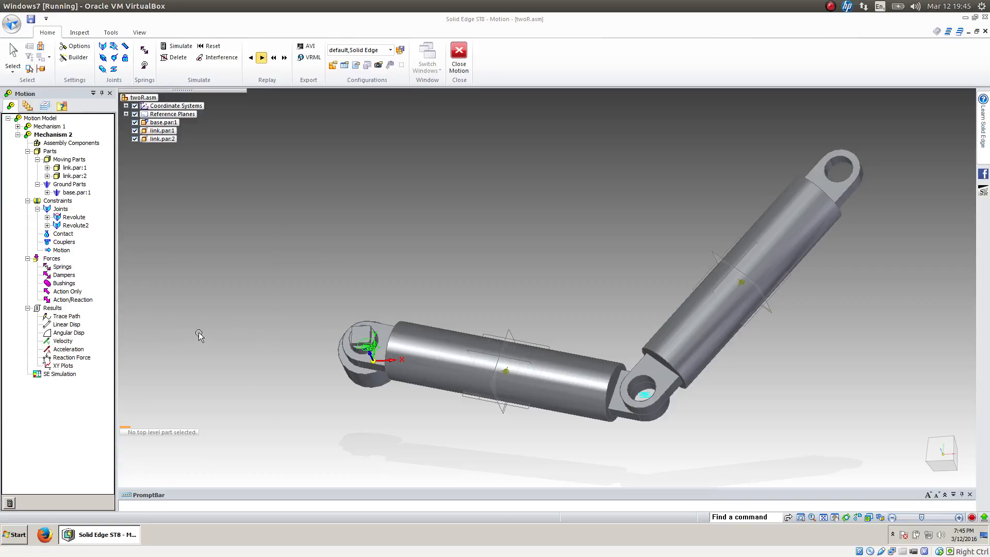
Set the Revolute2 joint of Mechanism 2 to Displacement motion driven by a Spline function.
right_click(81, 227)
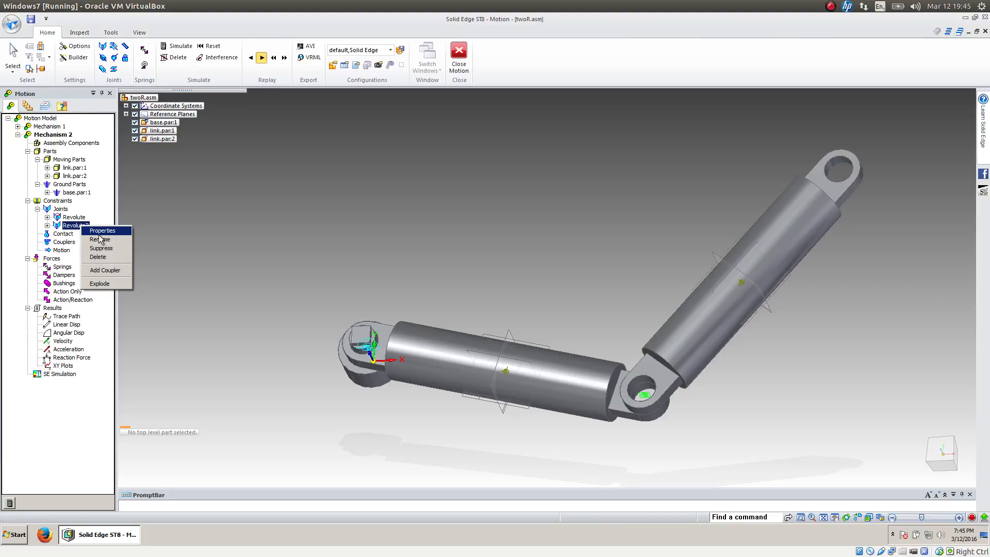
left_click(99, 233)
left_click(213, 264)
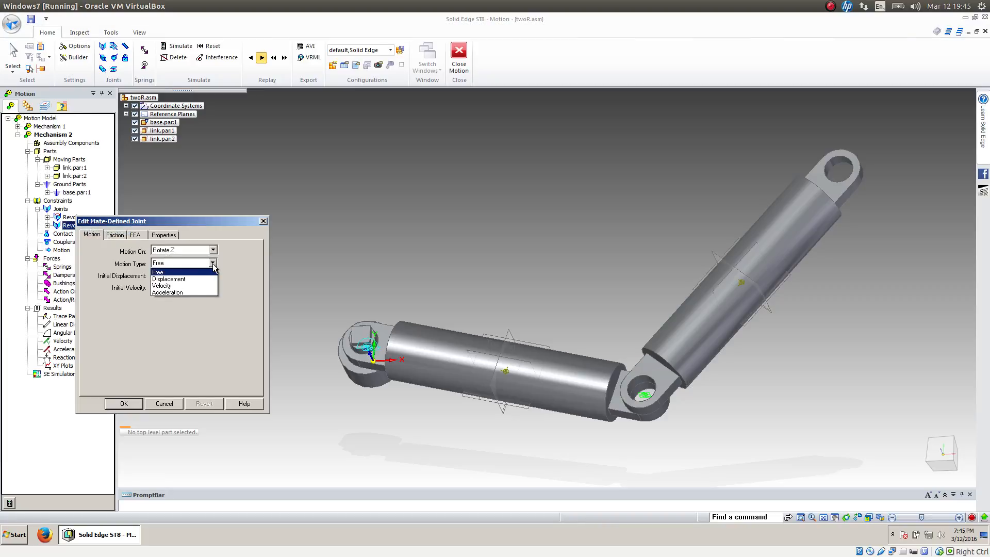
left_click(201, 279)
left_click(193, 308)
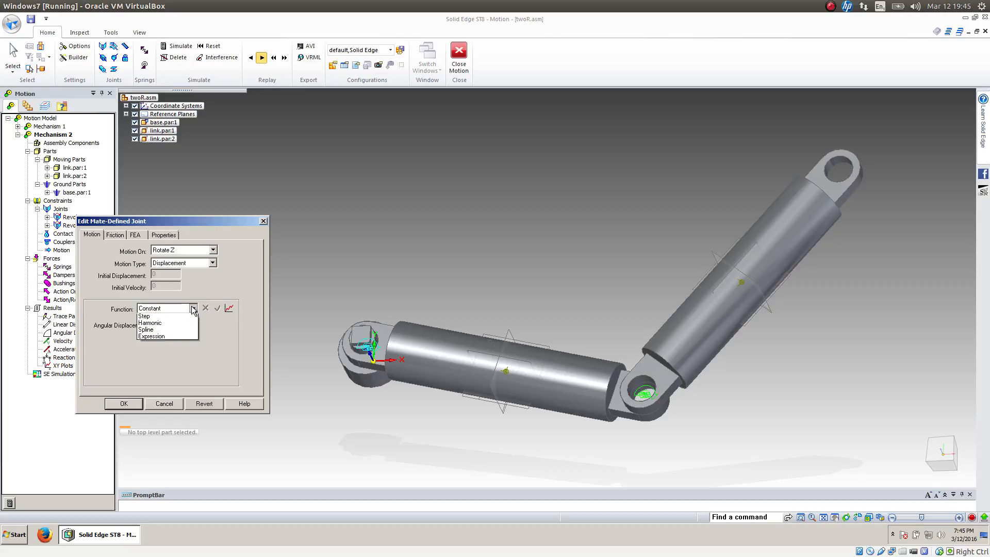
left_click(183, 330)
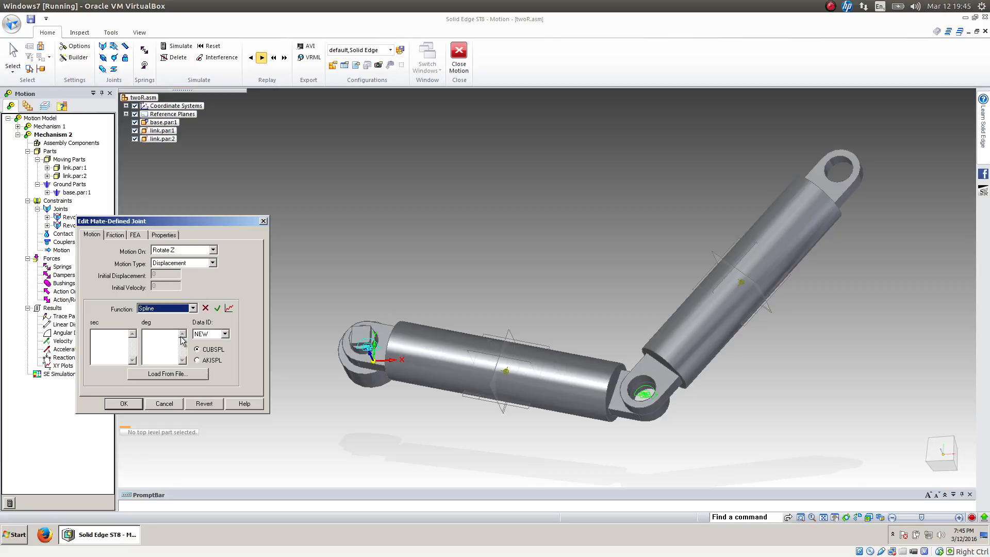
Load Projected Angle - Z-Revolute2.csv as the Revolute2 joint's spline data and apply the motion.
left_click(177, 375)
left_click(213, 317)
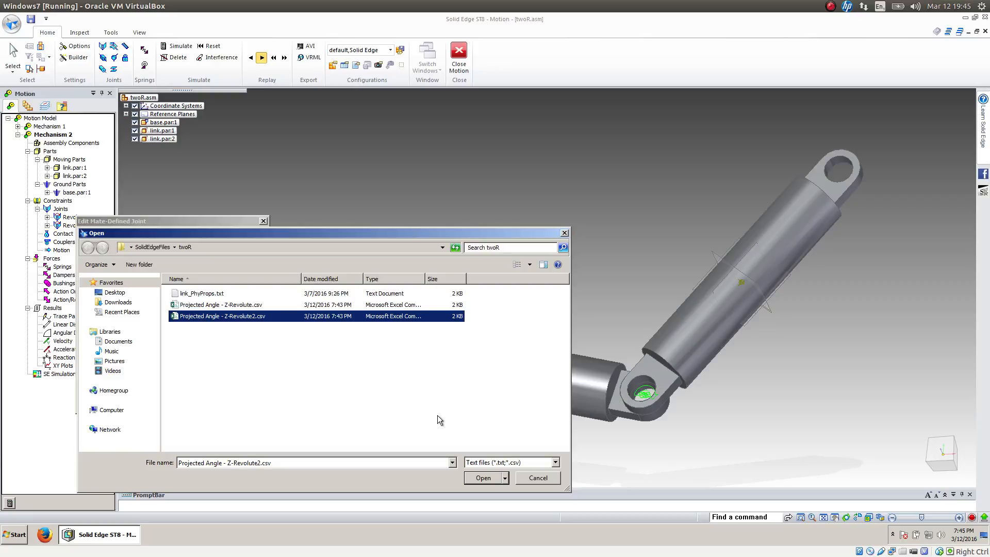
left_click(484, 478)
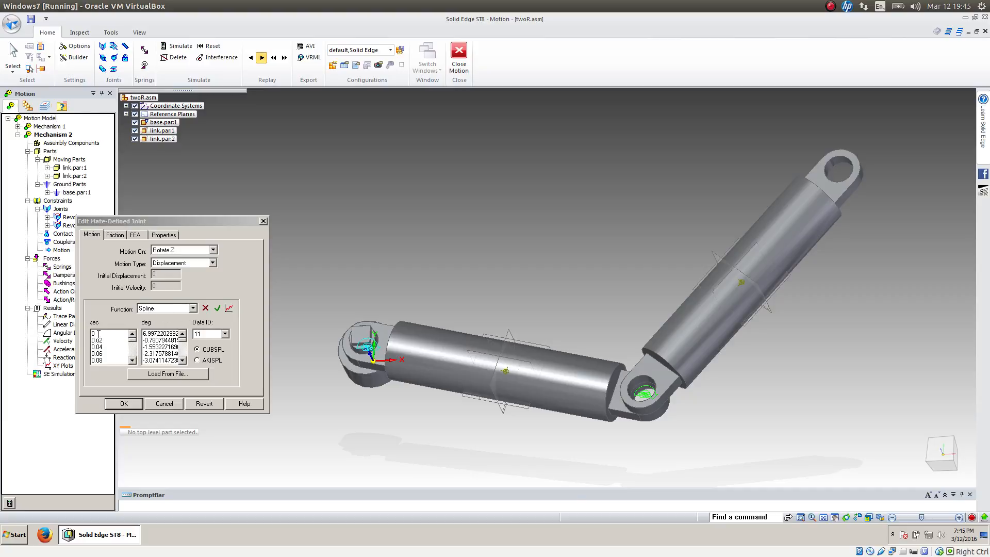
left_click(217, 309)
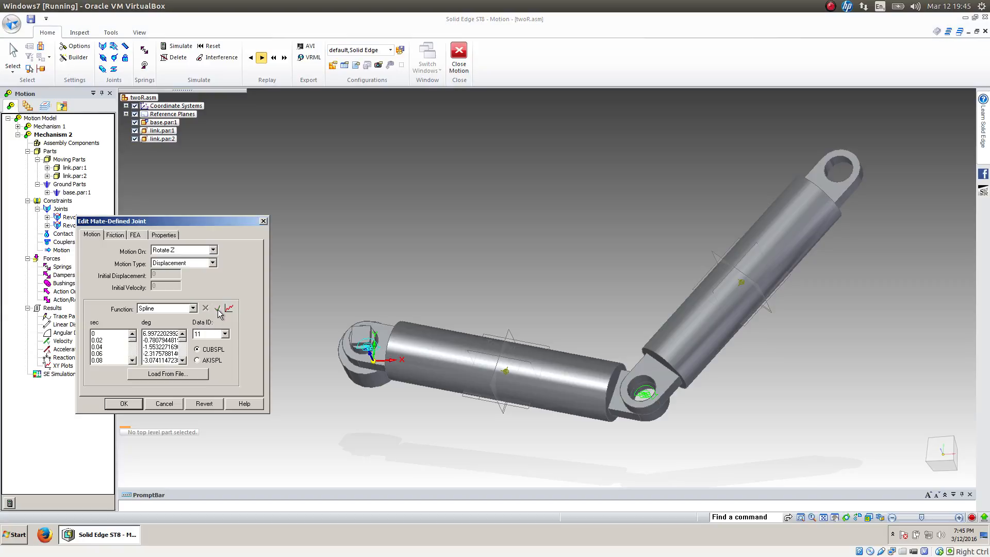
left_click(129, 405)
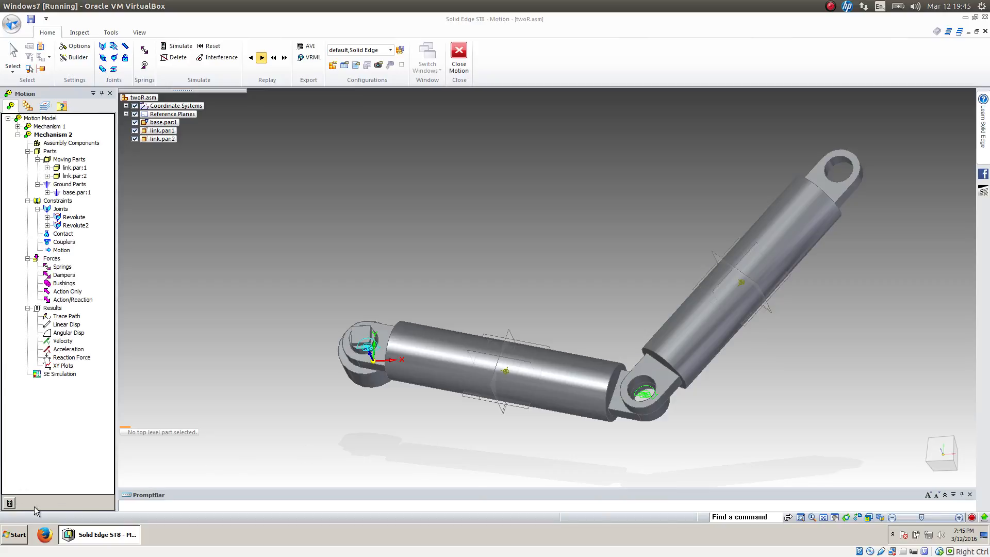
Simulate Mechanism 2 and create a trace path for the free-end hole of link.par:2 relative to twoR.asm.
left_click(10, 503)
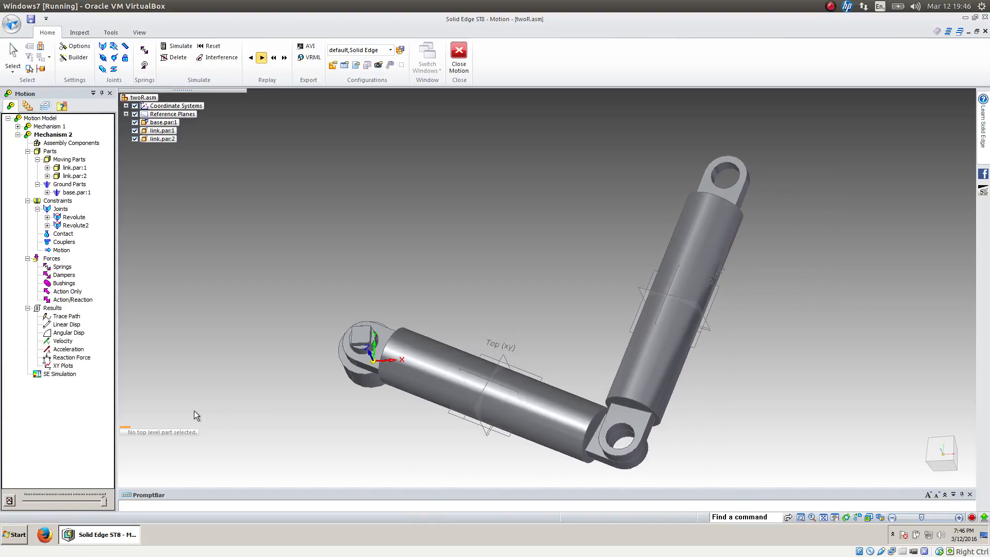
right_click(73, 317)
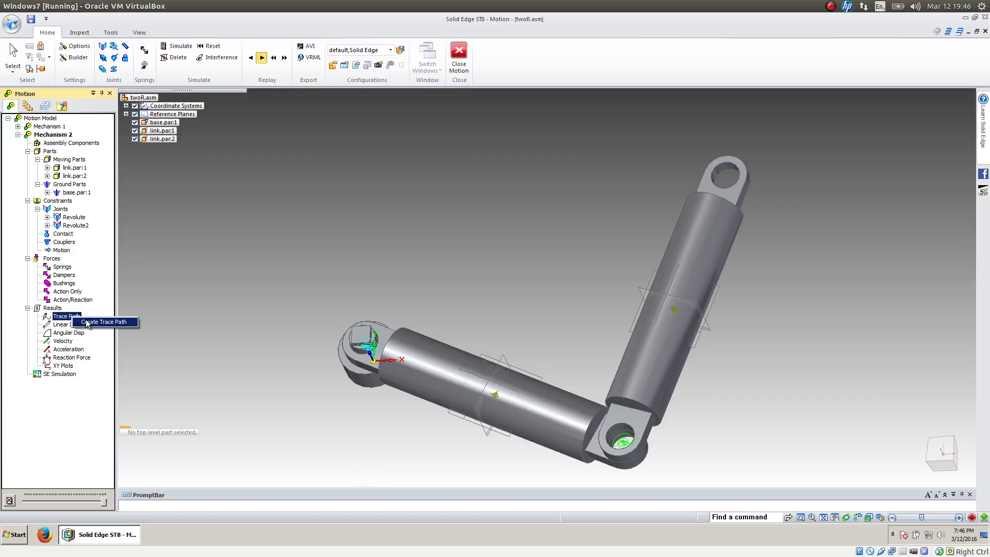
left_click(103, 322)
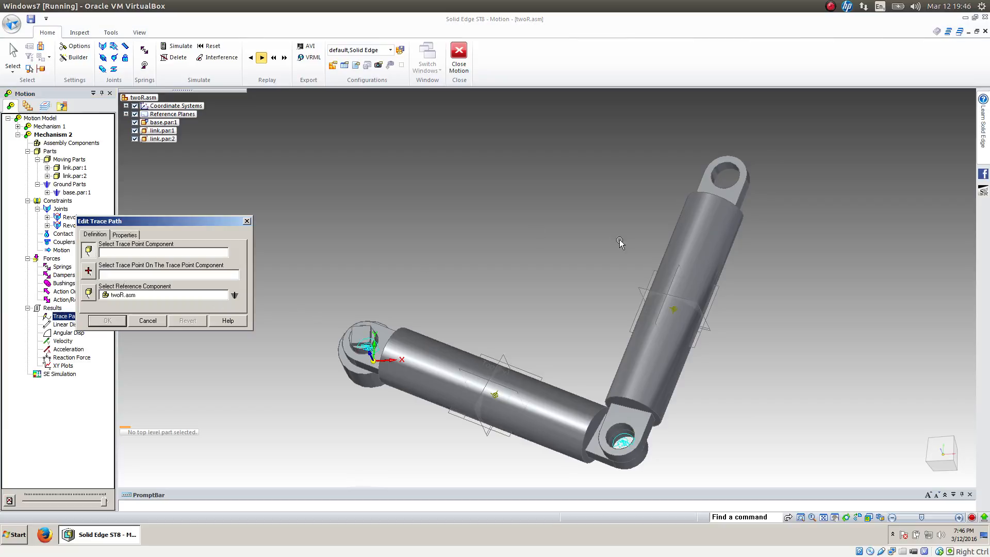
left_click(714, 172)
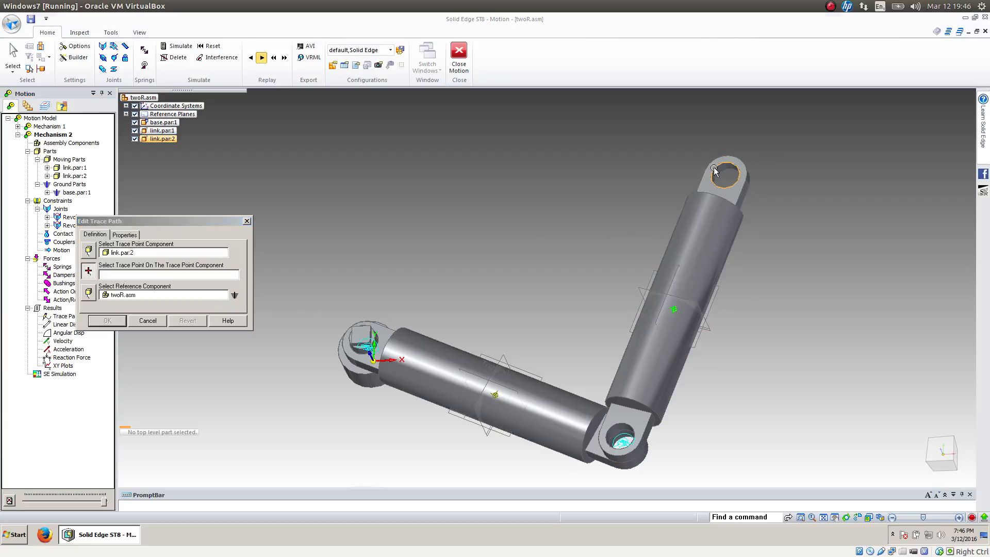
left_click(714, 172)
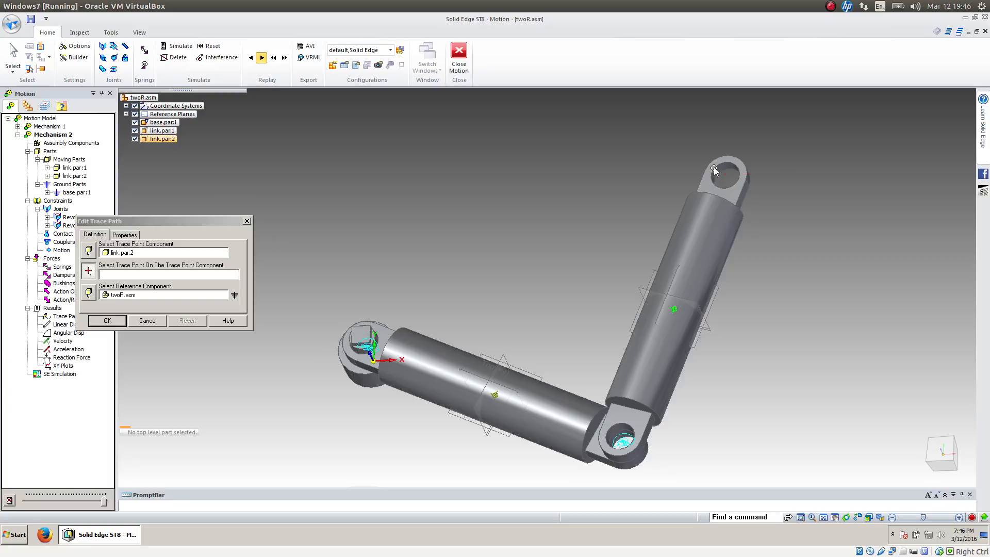
left_click(107, 321)
Plot the Rotary Motion Generator's Moment Z for the Revolute joint of Mechanism 2.
left_click(869, 517)
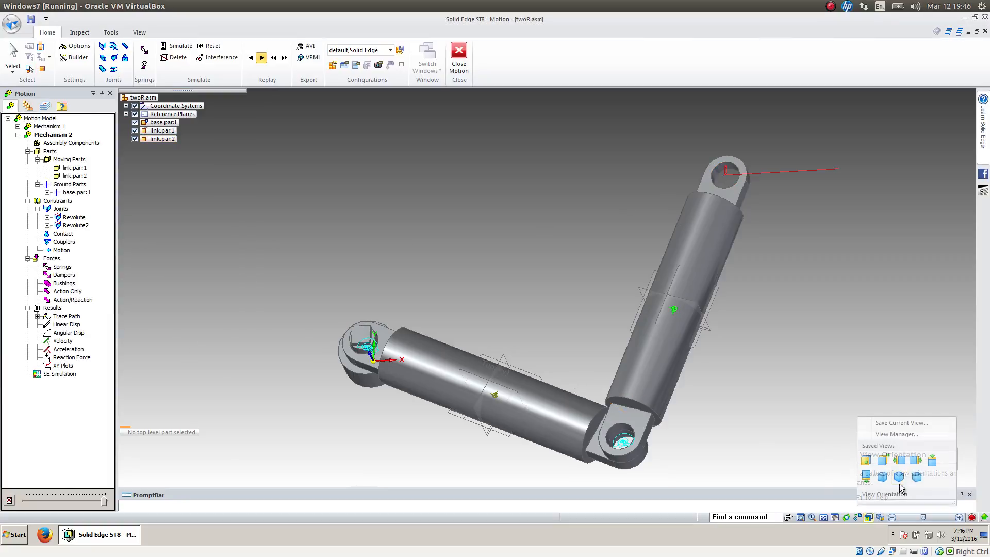
left_click(899, 478)
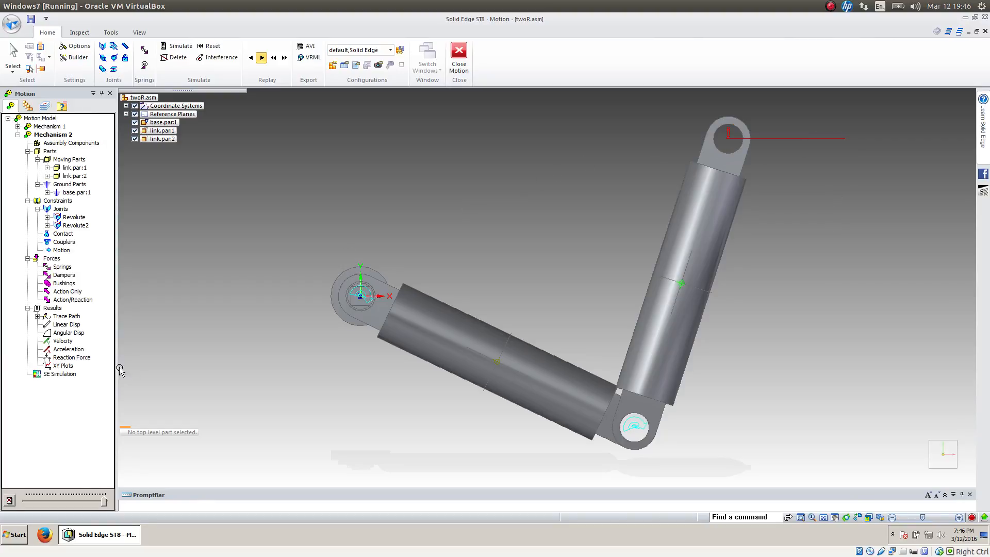
right_click(74, 220)
mouse_move(86, 221)
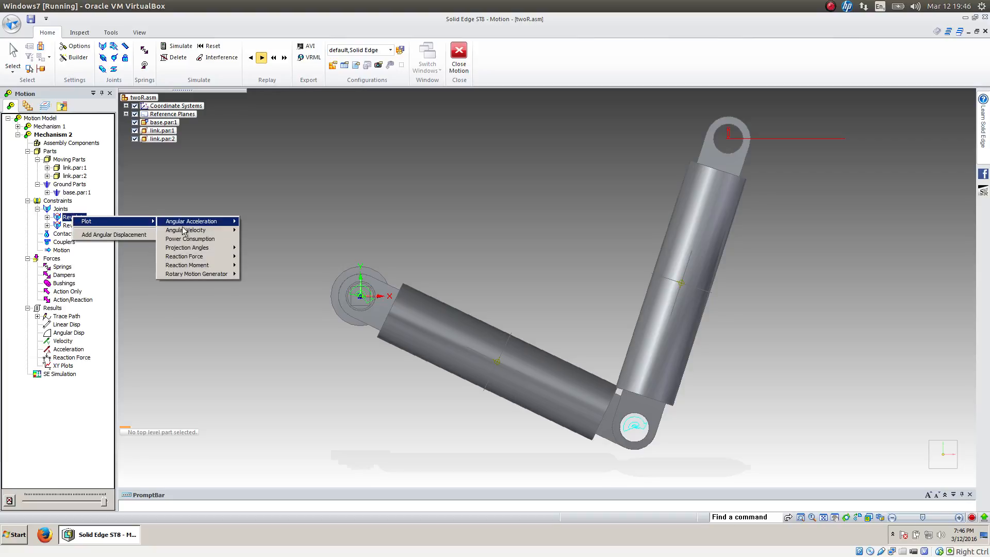
mouse_move(206, 274)
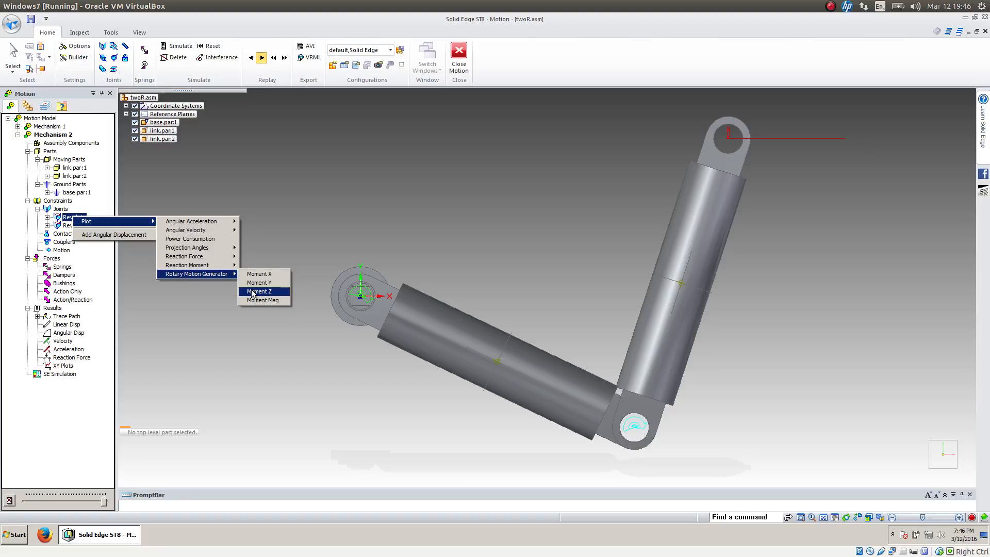
left_click(253, 292)
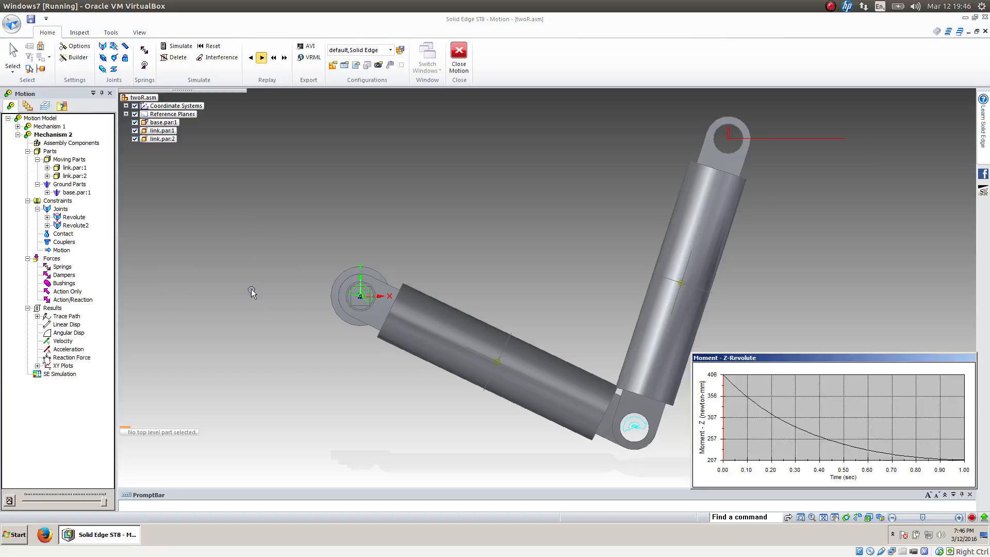
Plot the Rotary Motion Generator's Moment Z for the Revolute2 joint of Mechanism 2.
right_click(74, 226)
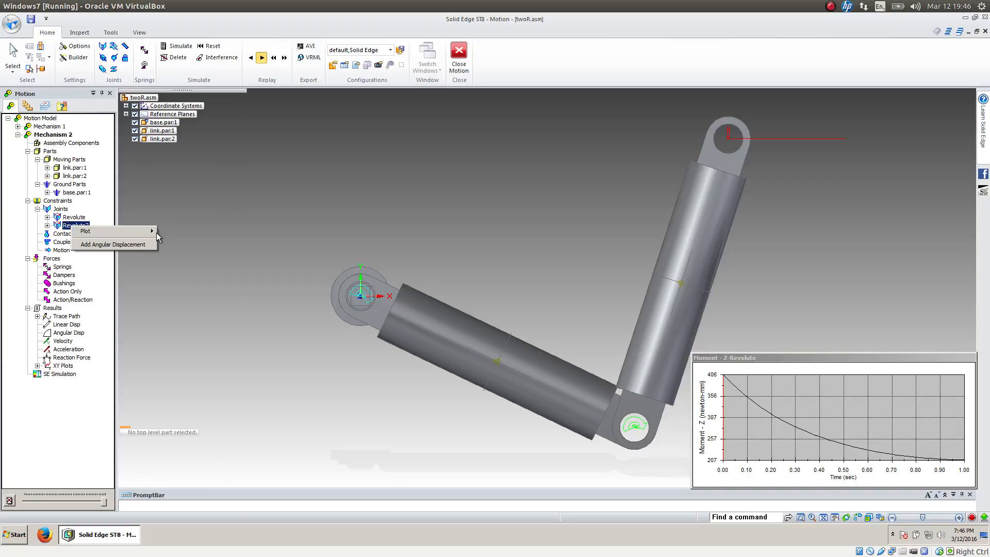
mouse_move(149, 231)
mouse_move(206, 275)
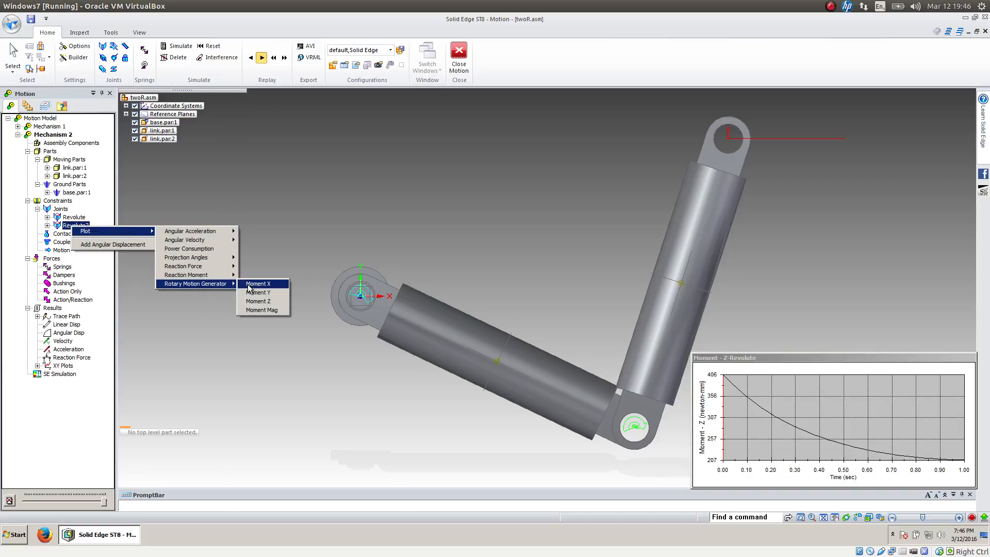
left_click(255, 302)
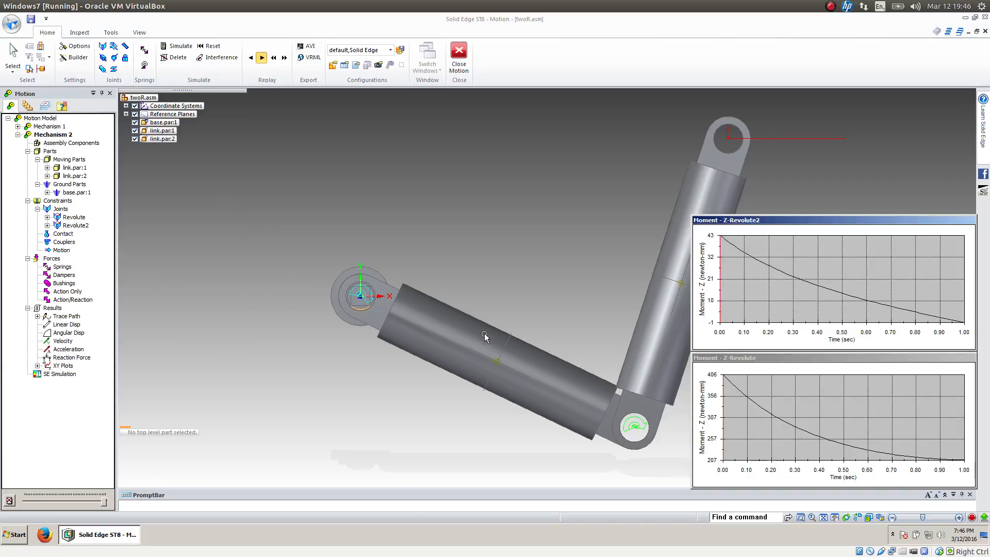
left_click(641, 423)
mouse_move(721, 244)
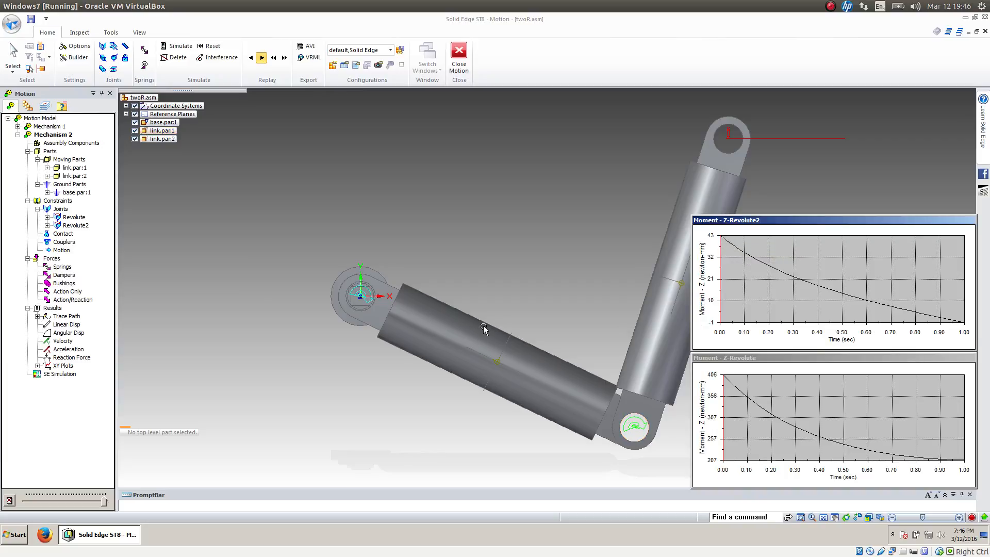